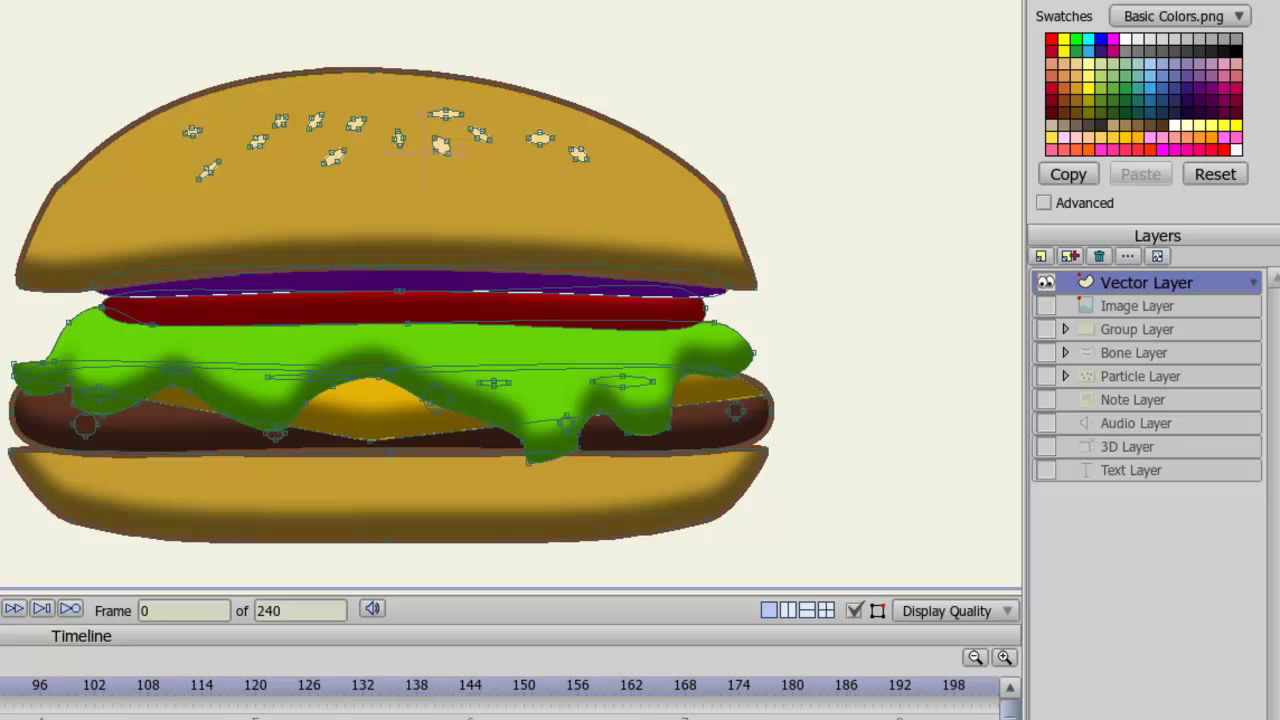
- Drag a point on the hamburger's top bun to dent its outline
{"action": "mouse_move", "coordinate": [60, 193]}
{"action": "left_mouse_down"}
{"action": "mouse_move", "coordinate": [118, 240]}
{"action": "mouse_move", "coordinate": [52, 153]}
{"action": "mouse_move", "coordinate": [270, 78]}
{"action": "mouse_move", "coordinate": [163, 97]}
{"action": "mouse_move", "coordinate": [51, 194]}
{"action": "mouse_move", "coordinate": [126, 243]}
{"action": "mouse_move", "coordinate": [168, 115]}
{"action": "mouse_move", "coordinate": [207, 83]}
{"action": "left_mouse_up"}
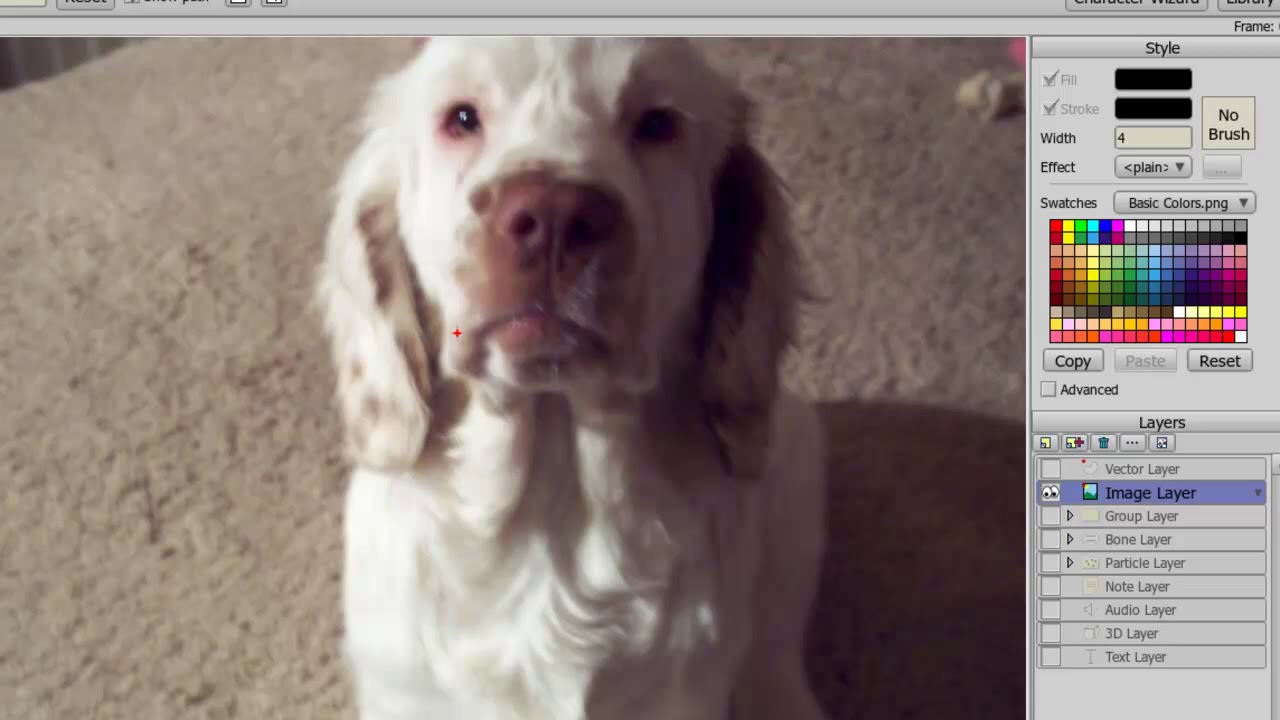
- Step down from the Image Layer to the Group Layer to show the metal fence
{"action": "key", "text": "Down"}
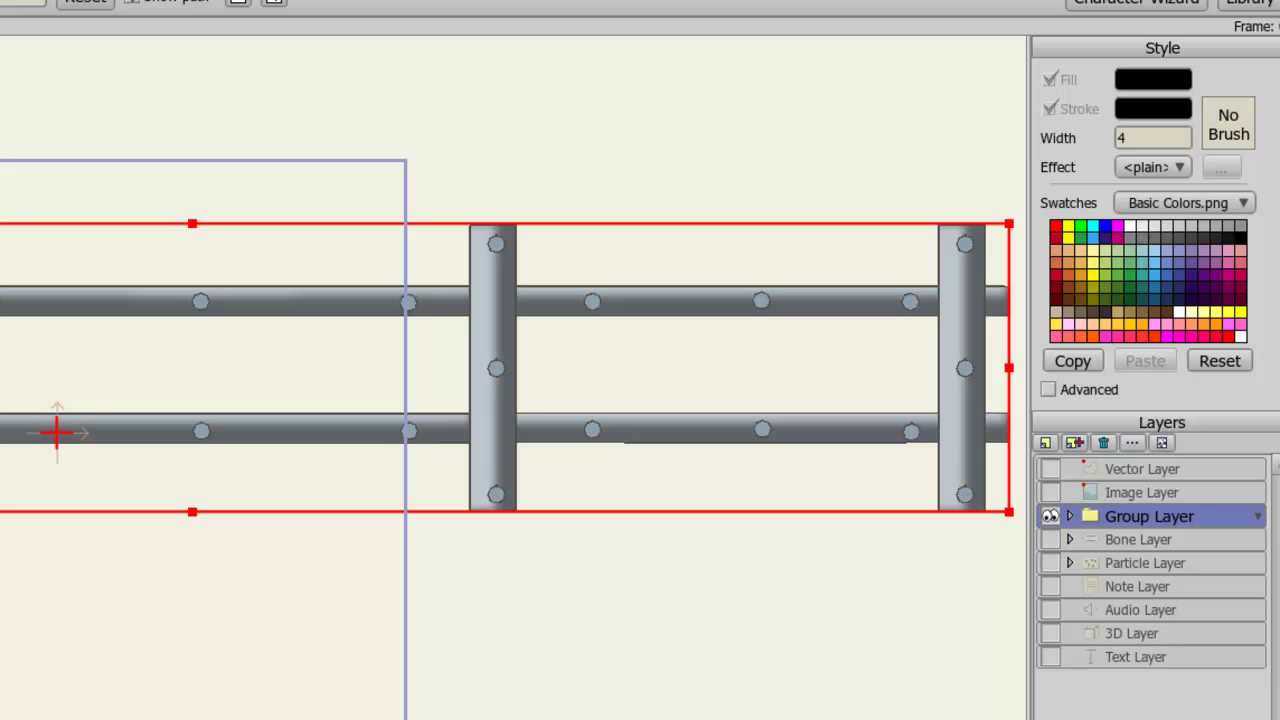
- Expand the Group Layer to reveal its Vertical and Horizontal sublayers
{"action": "left_click", "coordinate": [1070, 516]}
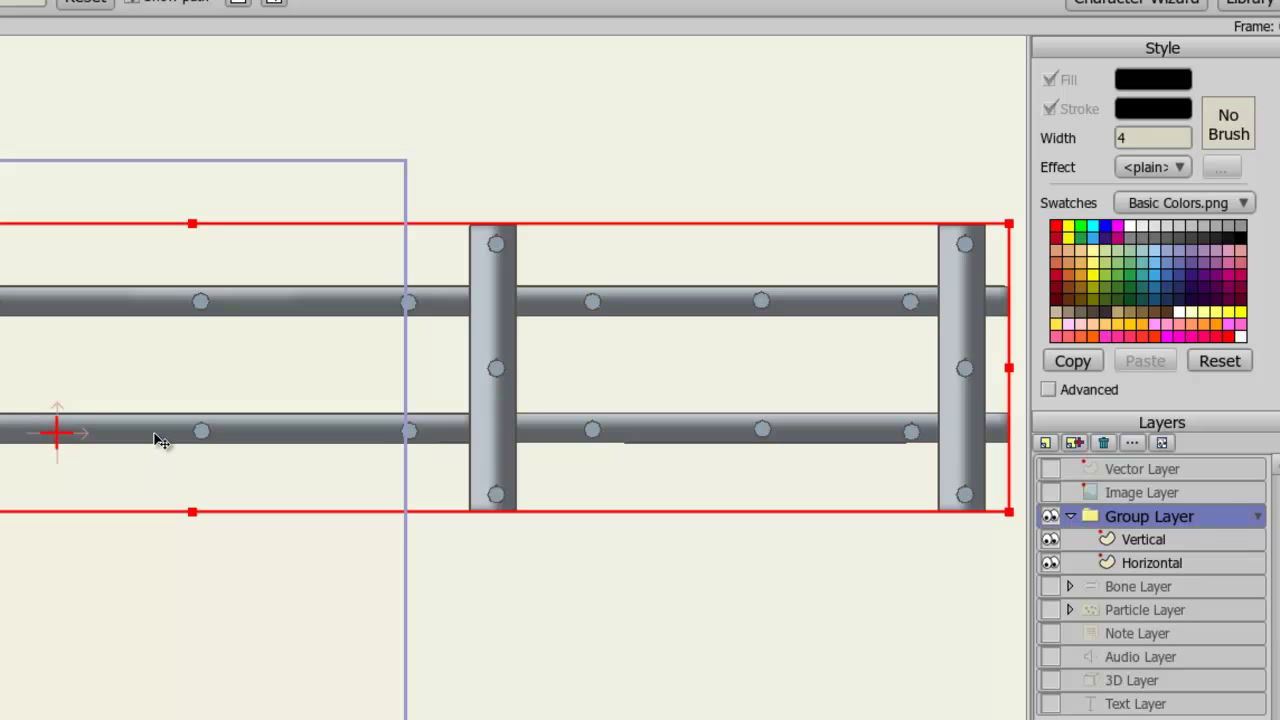
- Shift the whole fence group slightly down and to the left
{"action": "mouse_move", "coordinate": [163, 440]}
{"action": "left_mouse_down"}
{"action": "mouse_move", "coordinate": [94, 446]}
{"action": "mouse_move", "coordinate": [160, 537]}
{"action": "mouse_move", "coordinate": [152, 438]}
{"action": "mouse_move", "coordinate": [66, 497]}
{"action": "mouse_move", "coordinate": [194, 534]}
{"action": "mouse_move", "coordinate": [134, 389]}
{"action": "mouse_move", "coordinate": [10, 458]}
{"action": "mouse_move", "coordinate": [191, 509]}
{"action": "mouse_move", "coordinate": [154, 420]}
{"action": "mouse_move", "coordinate": [130, 465]}
{"action": "left_mouse_up"}
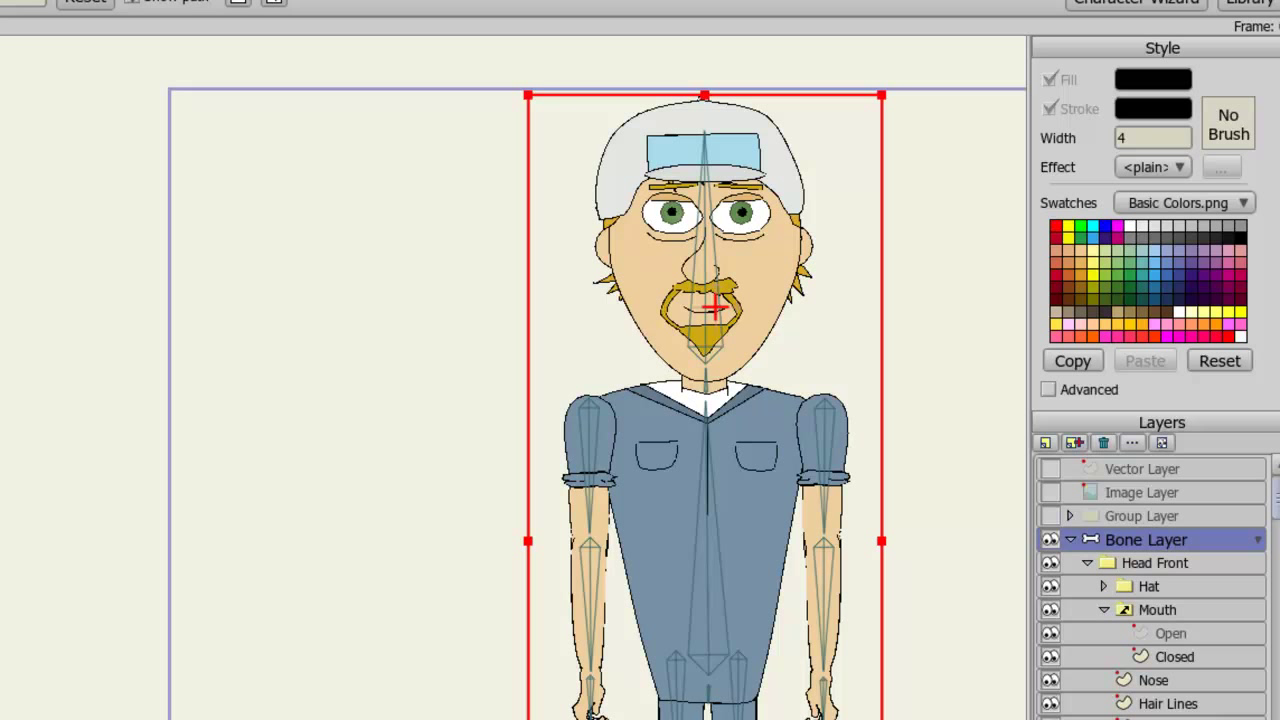
- Swing the character's left forearm bone through several poses, then select the Mouth layer
{"action": "left_click", "coordinate": [585, 690]}
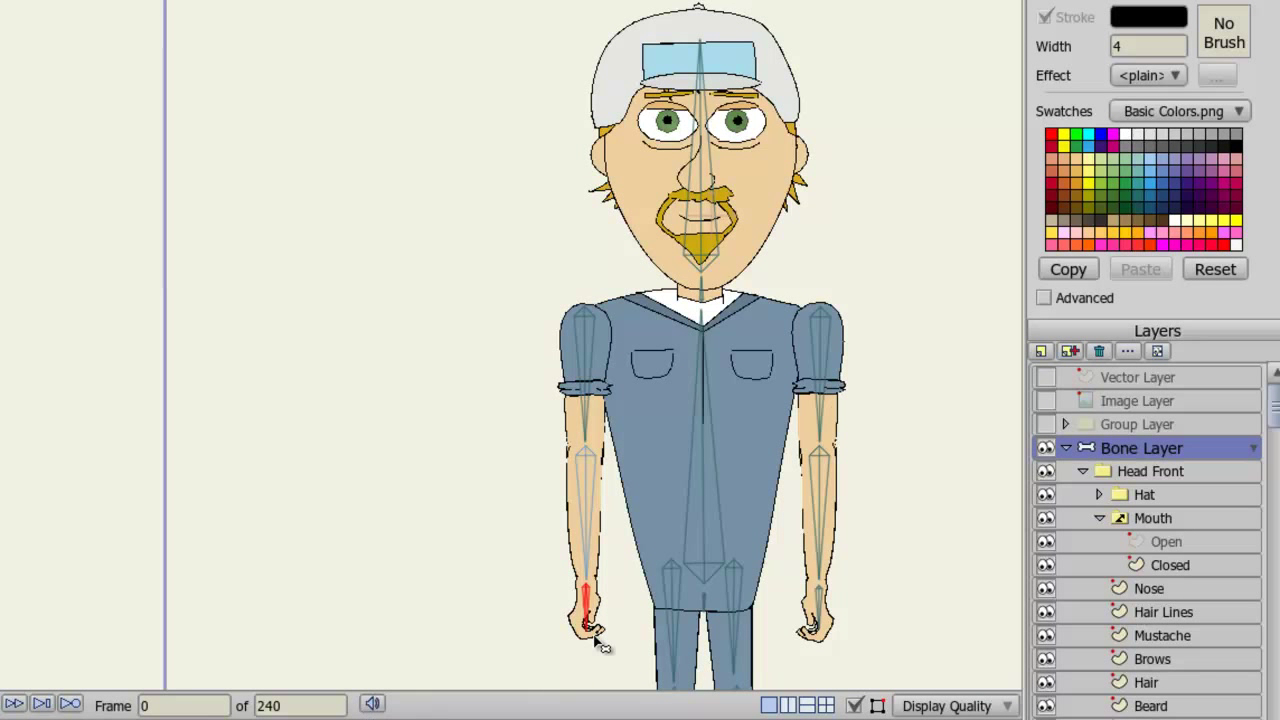
{"action": "left_click_drag", "start_coordinate": [600, 636], "coordinate": [404, 646]}
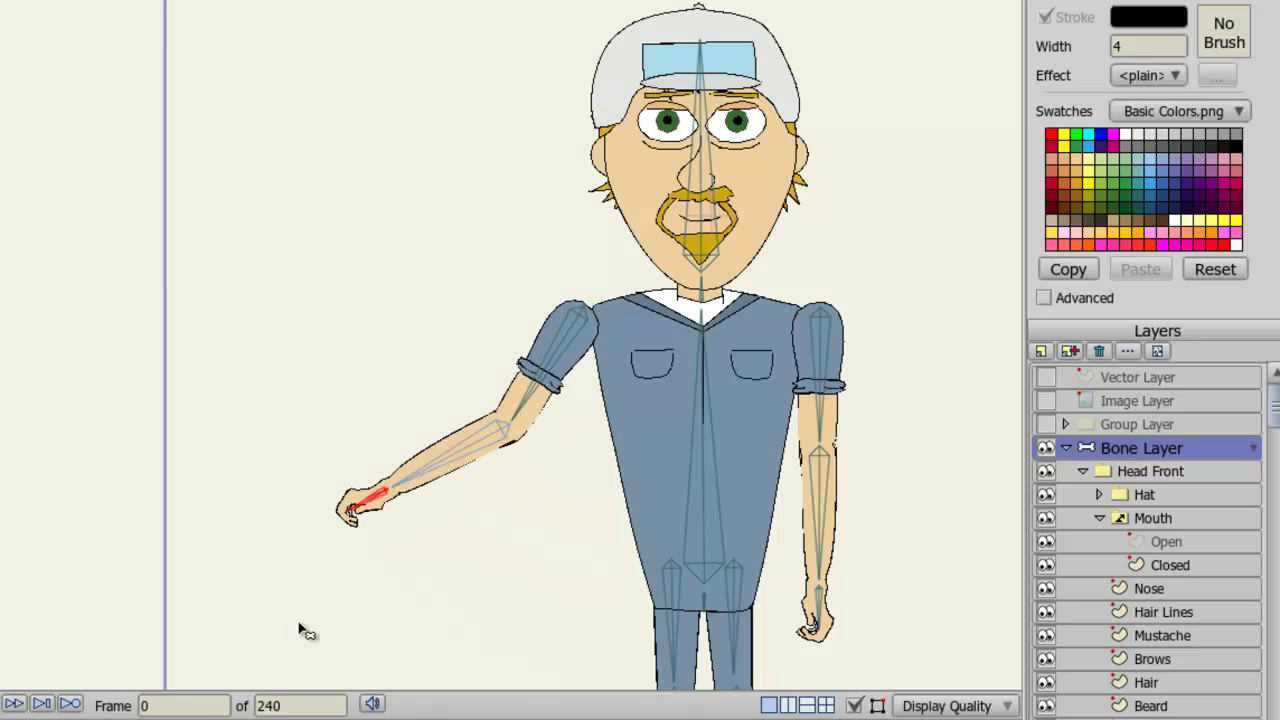
{"action": "left_click_drag", "start_coordinate": [305, 630], "coordinate": [563, 669]}
{"action": "left_click", "coordinate": [1156, 518]}
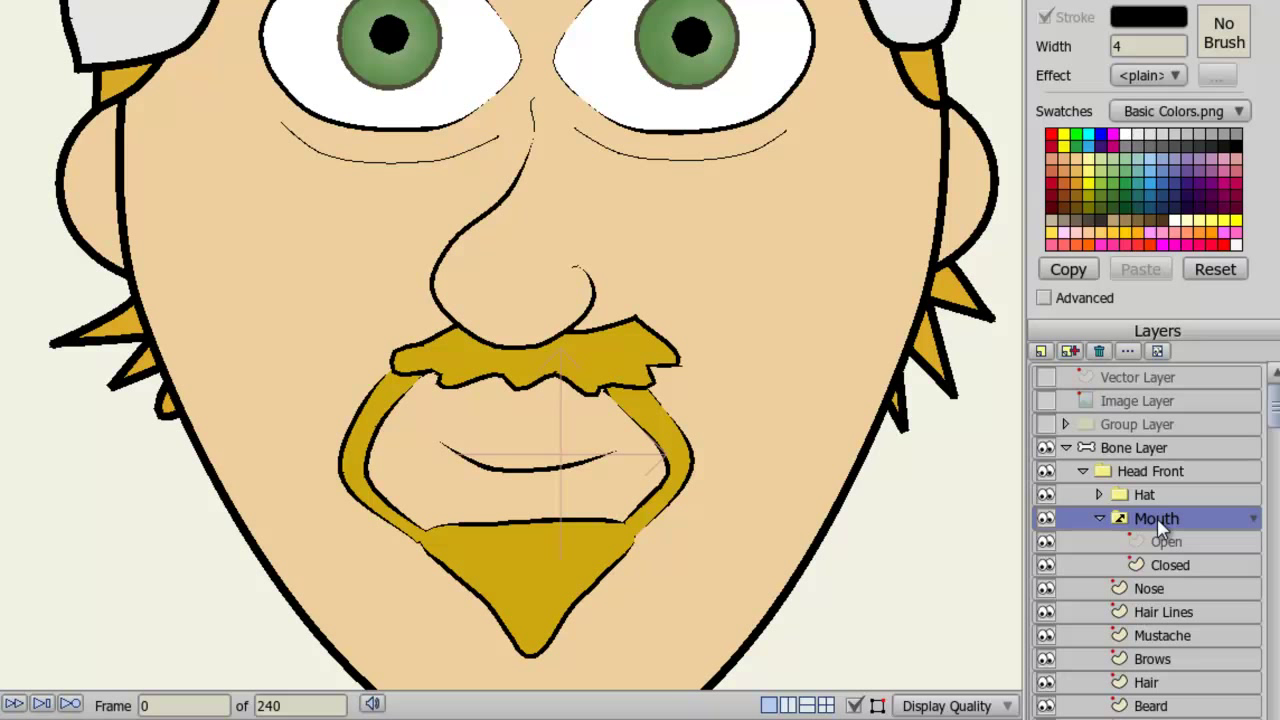
- Switch the Mouth layer to Open, then back to Closed
{"action": "right_click", "coordinate": [1160, 530]}
{"action": "left_click", "coordinate": [1175, 547]}
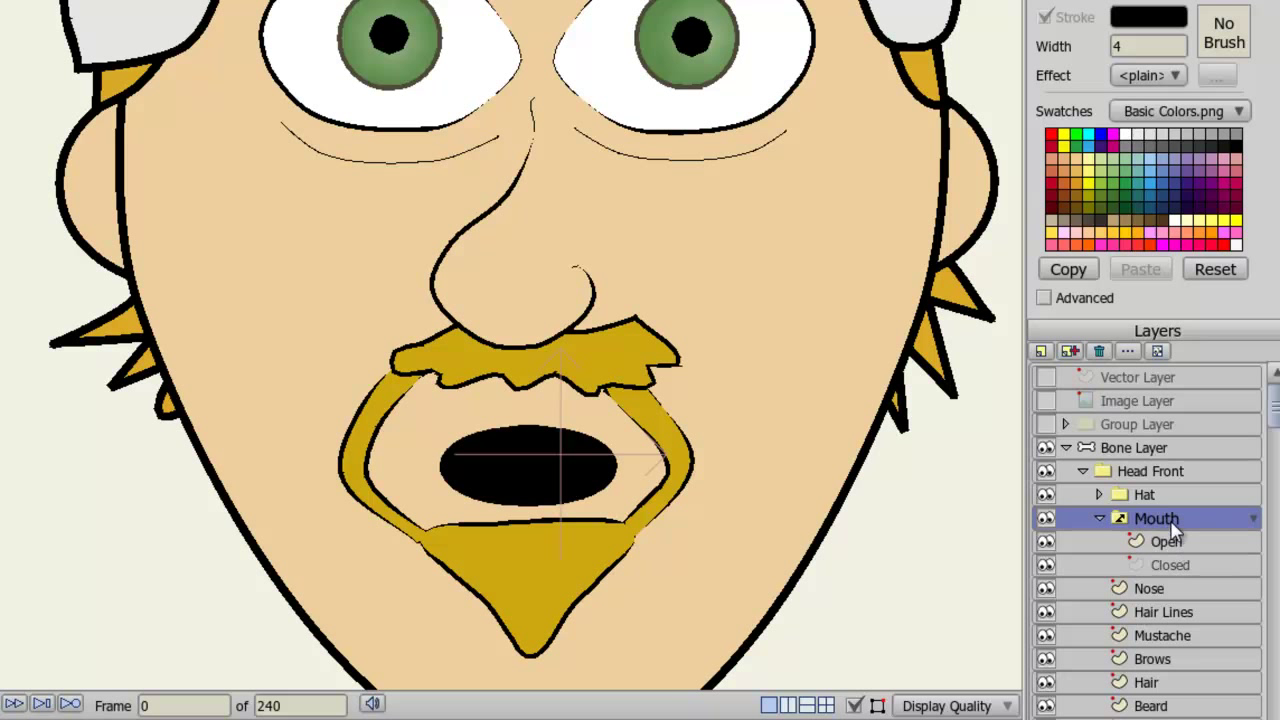
{"action": "right_click", "coordinate": [1180, 526]}
{"action": "left_click", "coordinate": [1185, 533]}
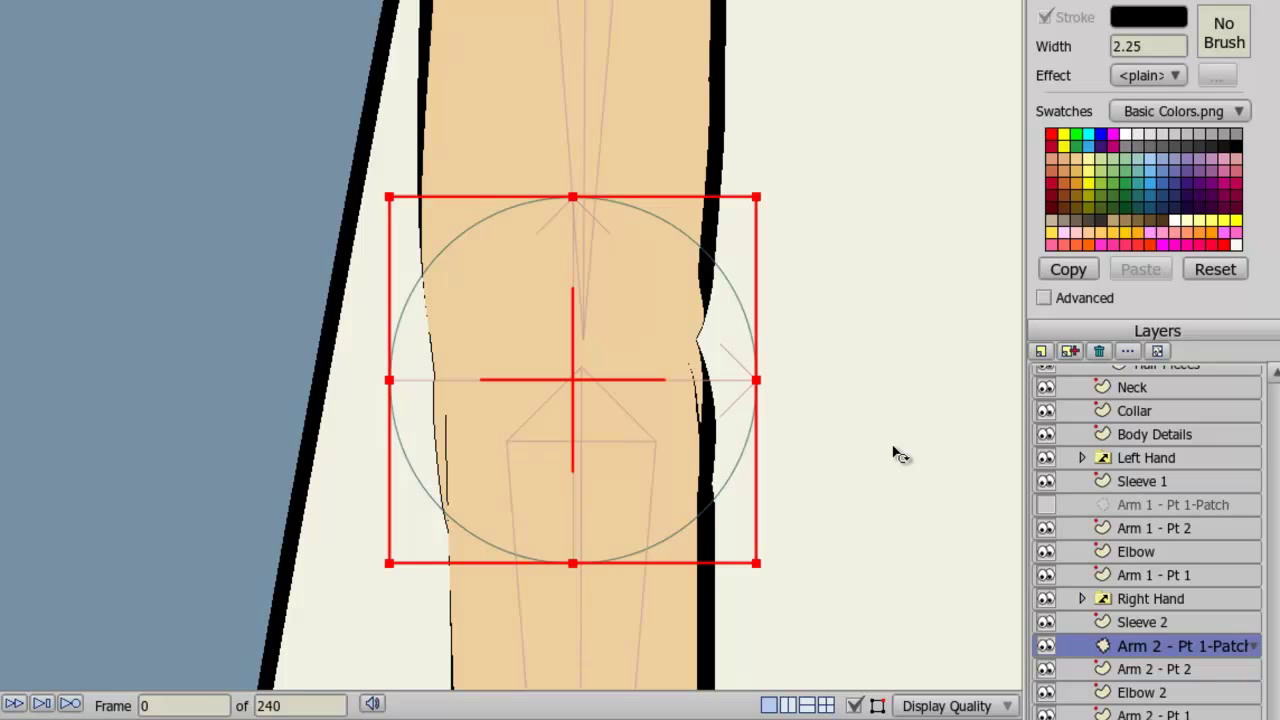
- Nudge the elbow patch up and left so it covers the arm's joint
{"action": "left_click_drag", "start_coordinate": [557, 380], "coordinate": [537, 360]}
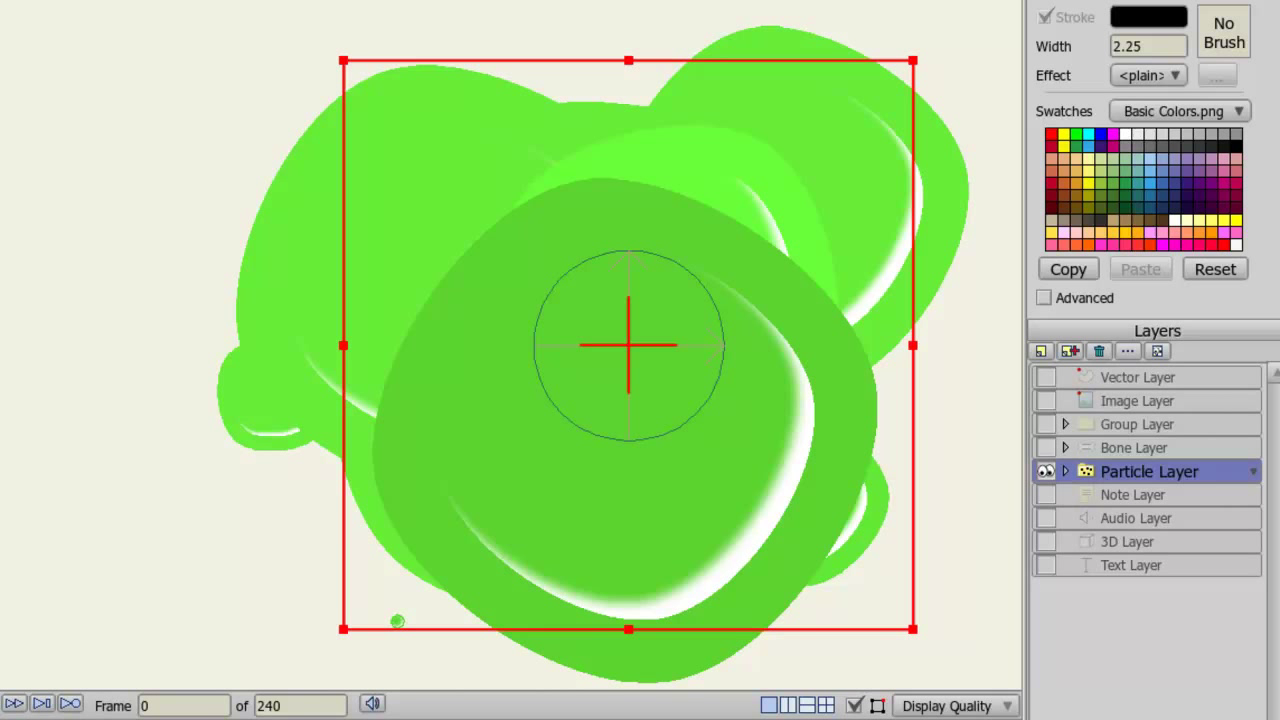
- Expand the Particle Layer to show its particle layers p1 through p6
{"action": "left_click", "coordinate": [1065, 472]}
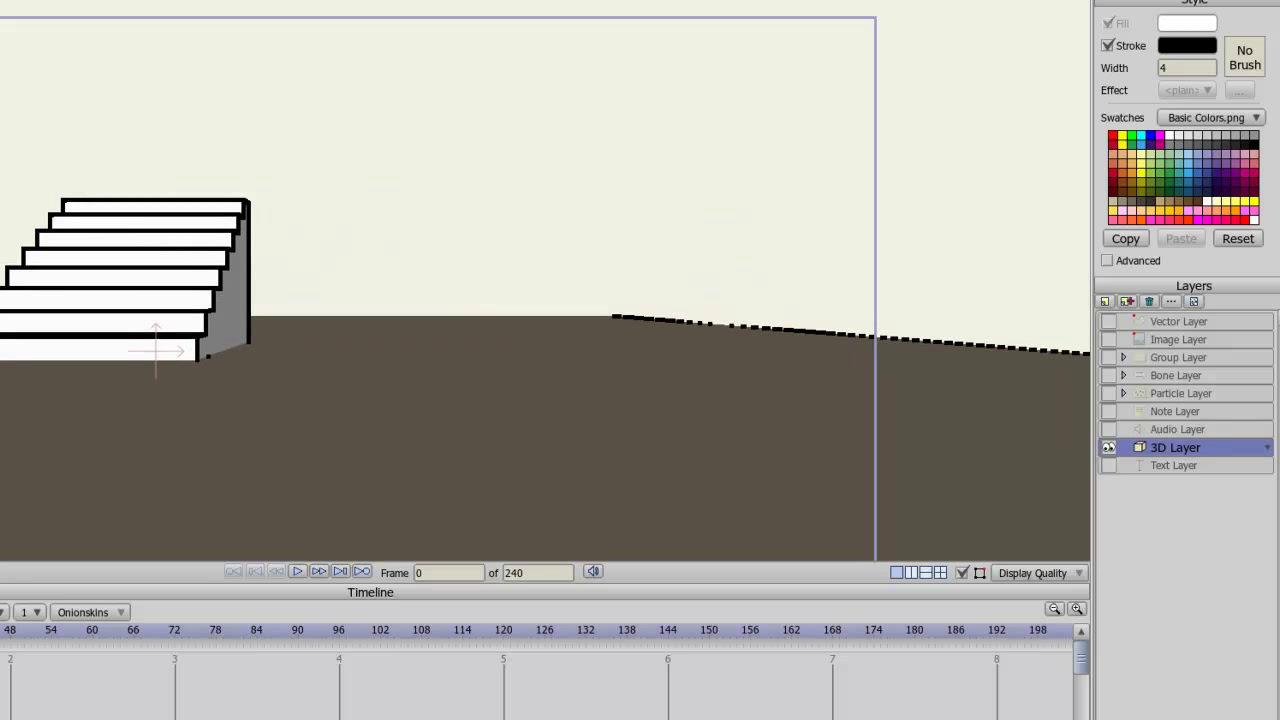
- Select the Text Layer to display the TEXT LAYER speech bubble
{"action": "left_click", "coordinate": [1178, 465]}
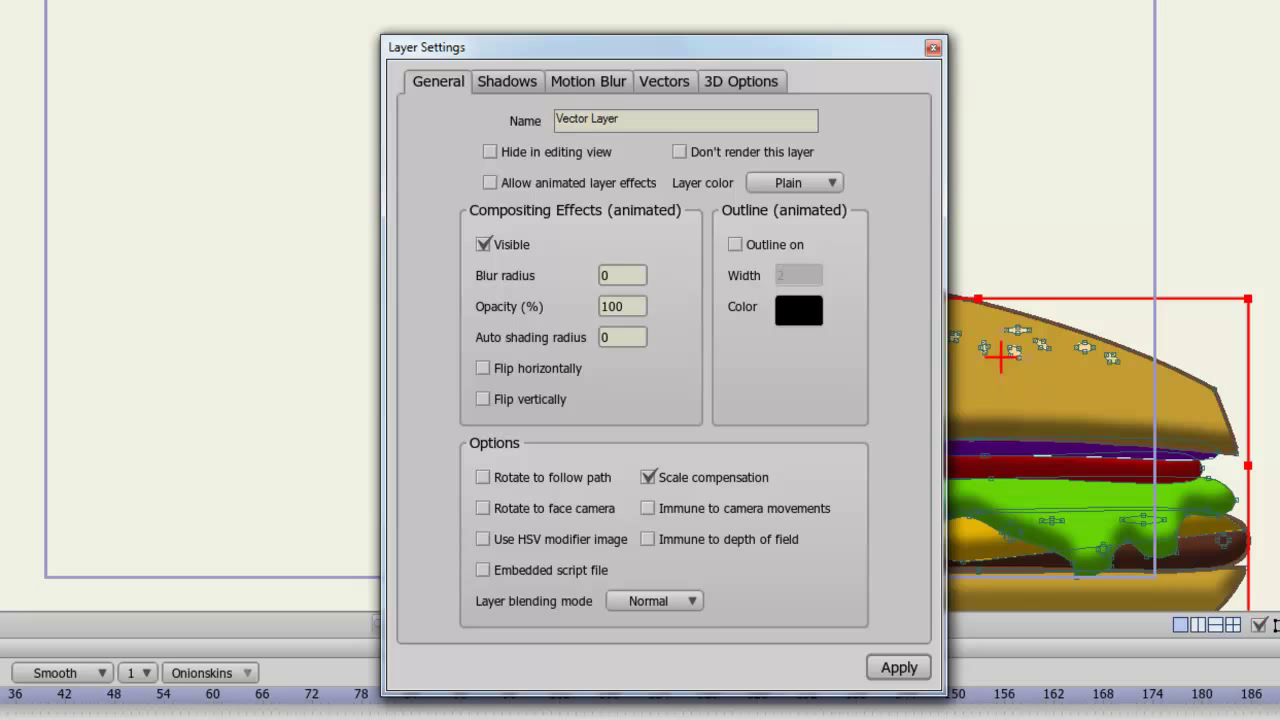
- Look through the Layer blending mode options and leave it at Normal
{"action": "left_click", "coordinate": [688, 601]}
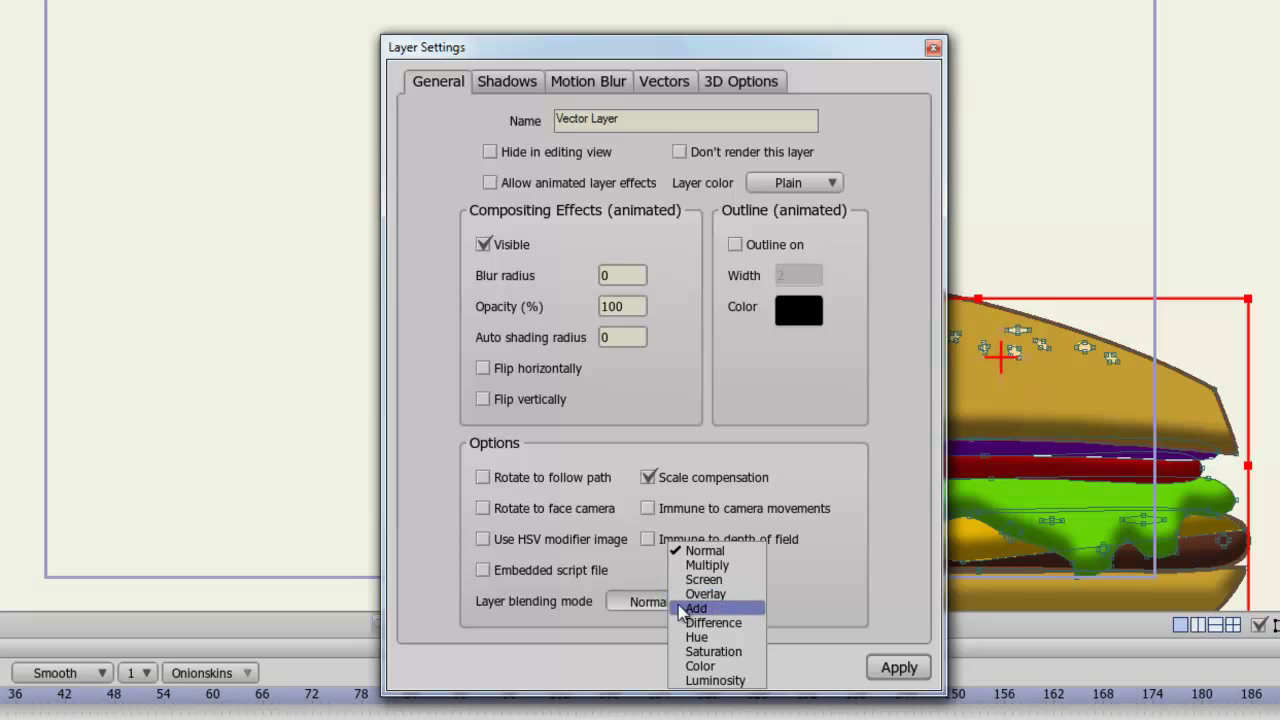
{"action": "left_click", "coordinate": [602, 636]}
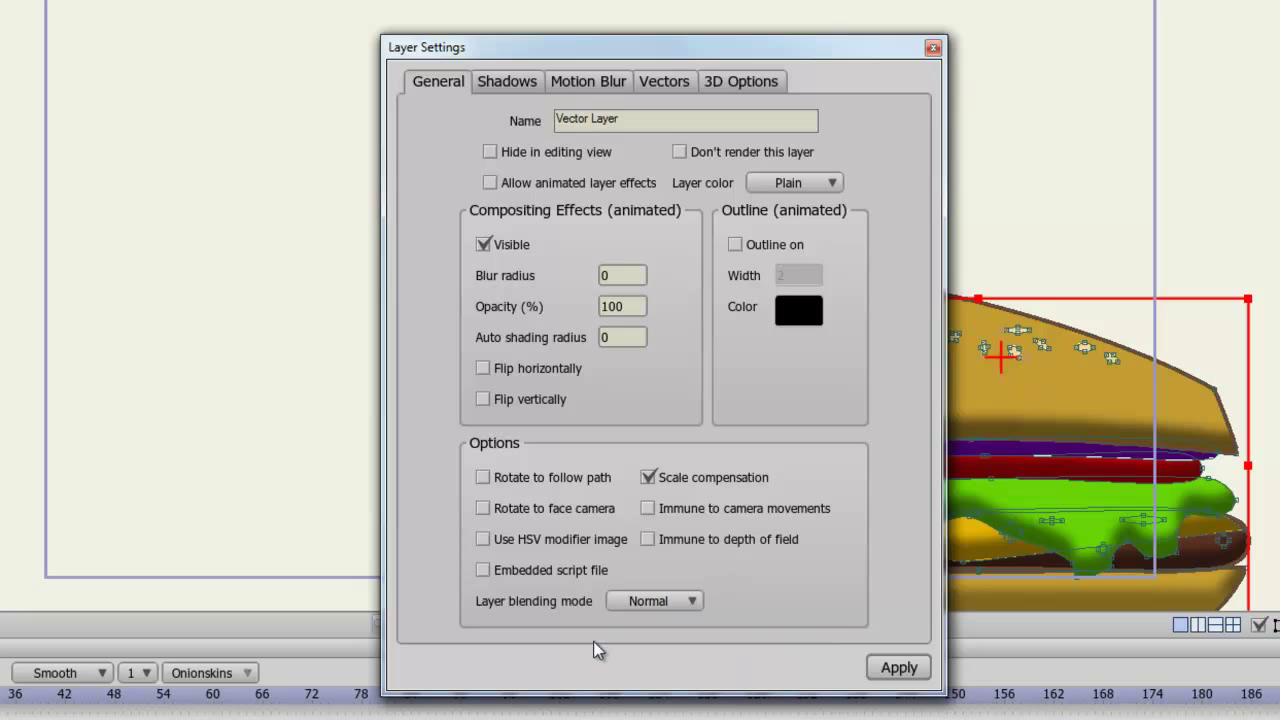
- Show the Vector Layer's Shadows tab with its shadow and shading options
{"action": "left_click", "coordinate": [512, 78]}
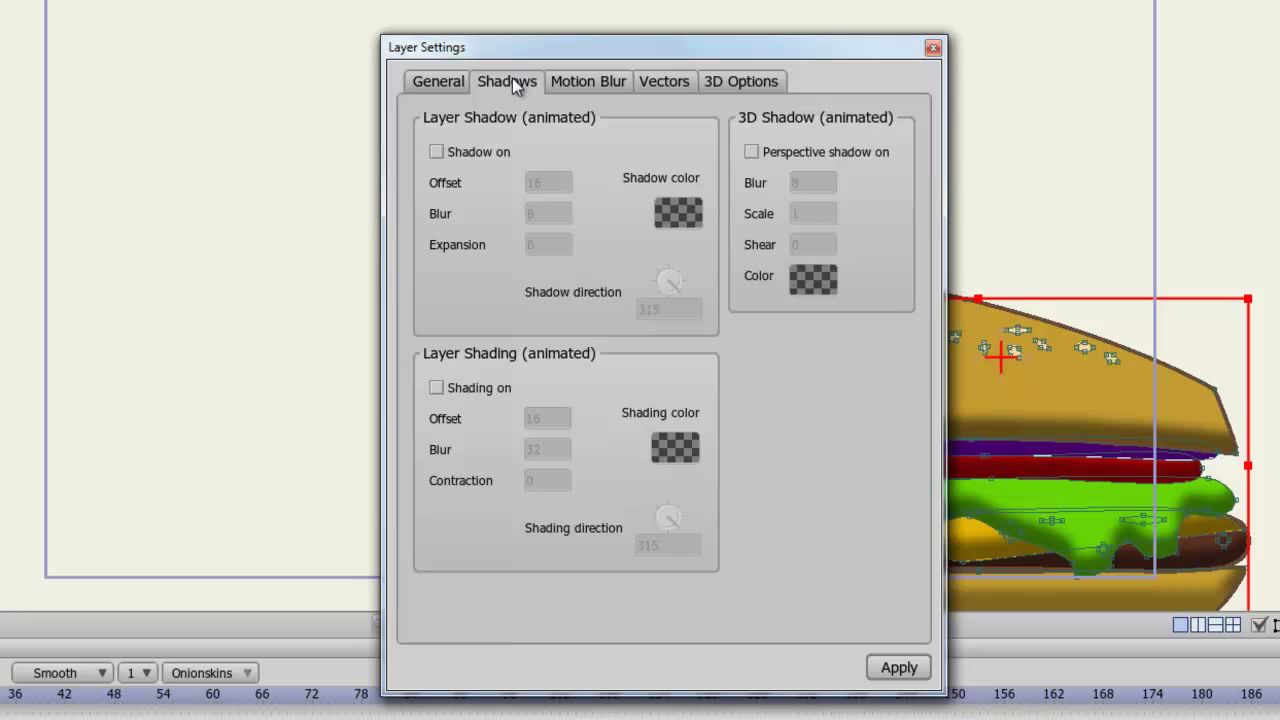
- Show the Vector Layer's Motion Blur settings, with blur off and 2 frames
{"action": "left_click", "coordinate": [572, 84]}
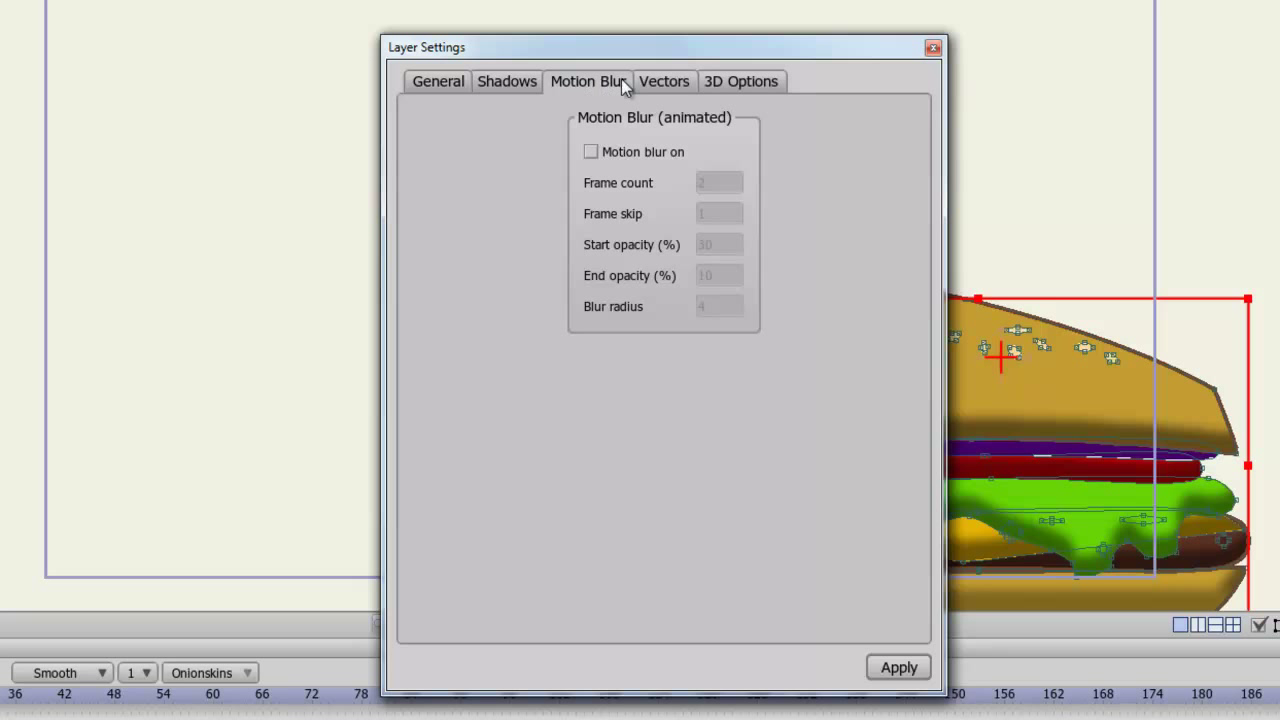
- Enable Noisy outlines, Noisy fills and Animated noise on the Vectors tab, then view 3D Options
{"action": "left_click", "coordinate": [652, 82]}
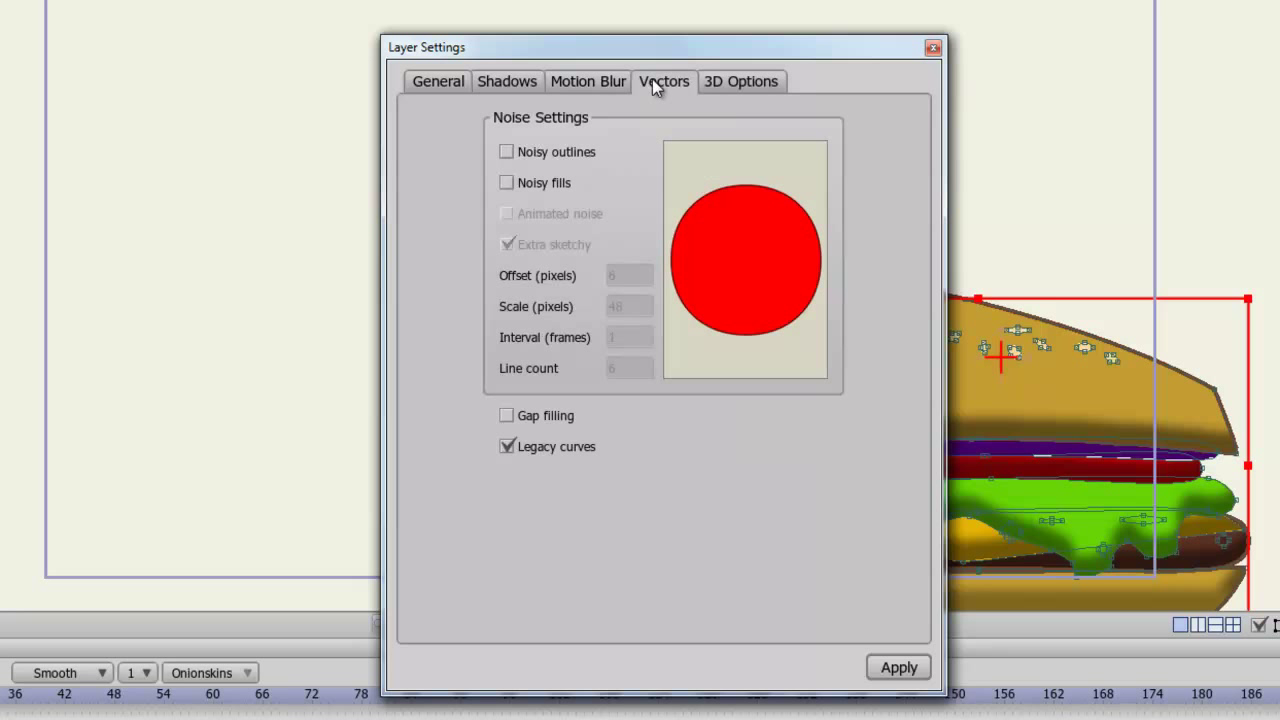
{"action": "left_click", "coordinate": [557, 148]}
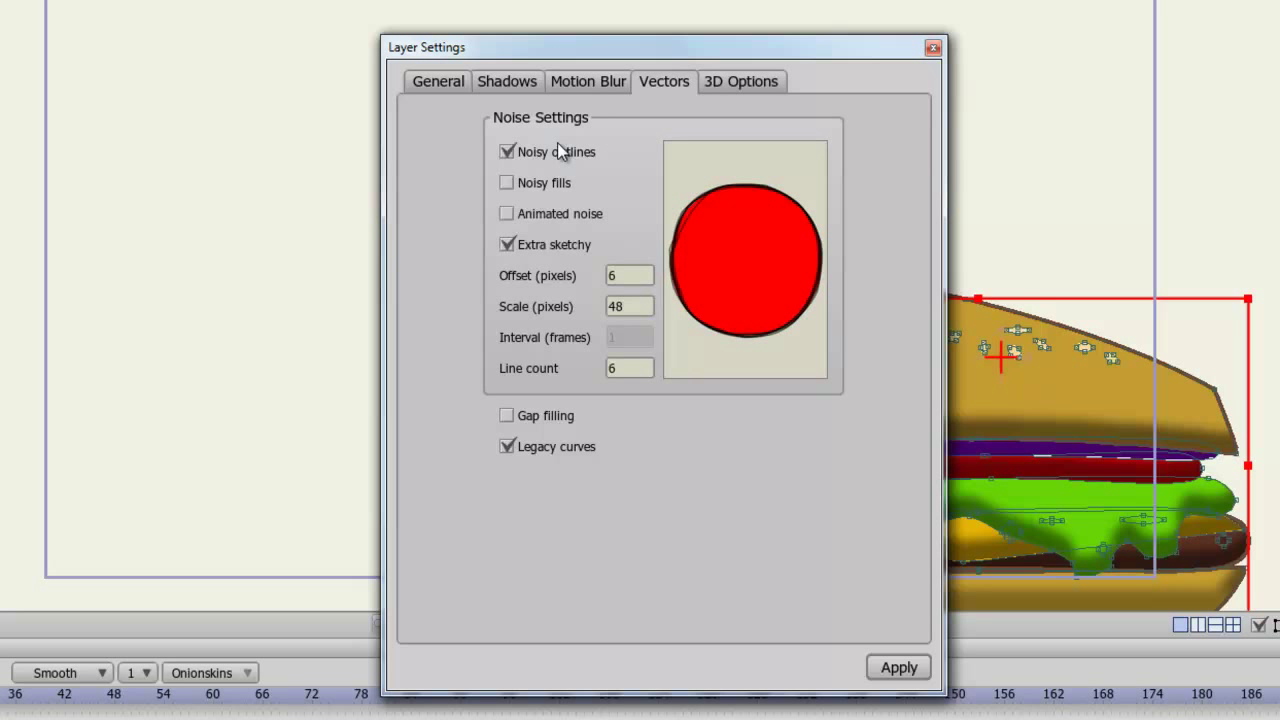
{"action": "left_click", "coordinate": [537, 184]}
{"action": "left_click", "coordinate": [532, 215]}
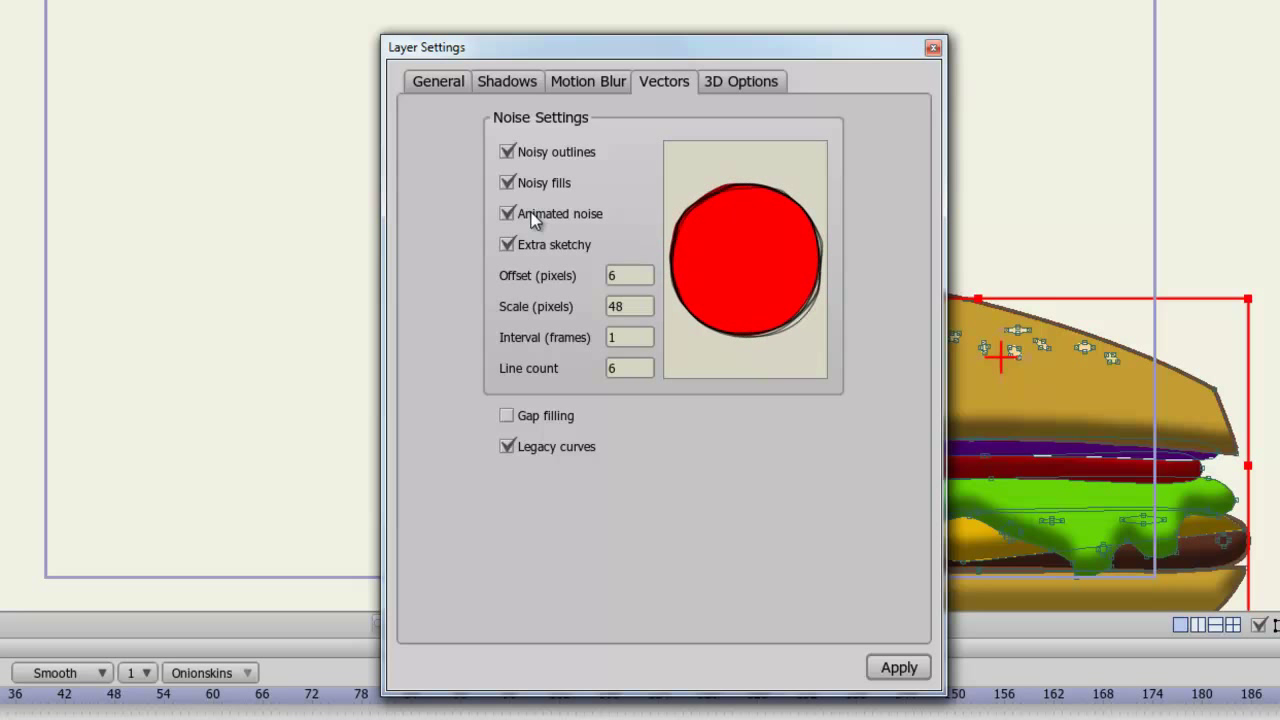
{"action": "left_click", "coordinate": [744, 88]}
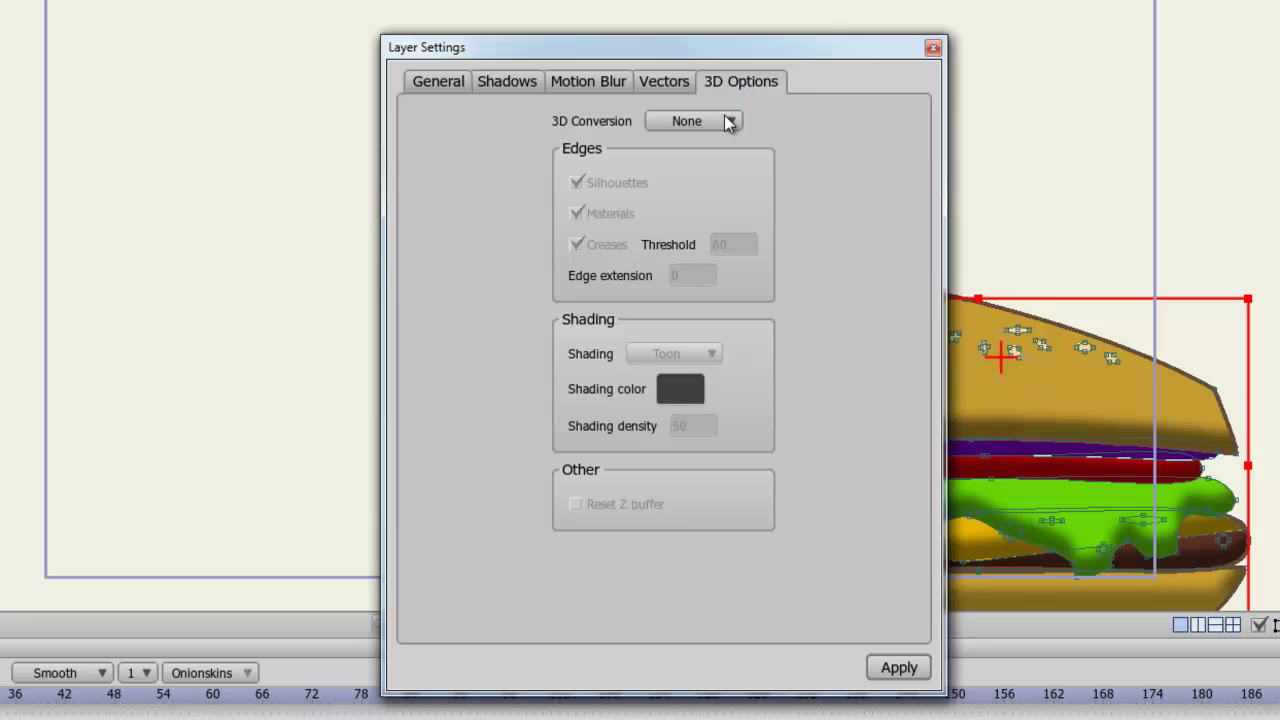
- Apply Extrude 3D conversion to the hamburger, close Layer Settings, and test-drag then undo the layer
{"action": "left_click", "coordinate": [728, 121]}
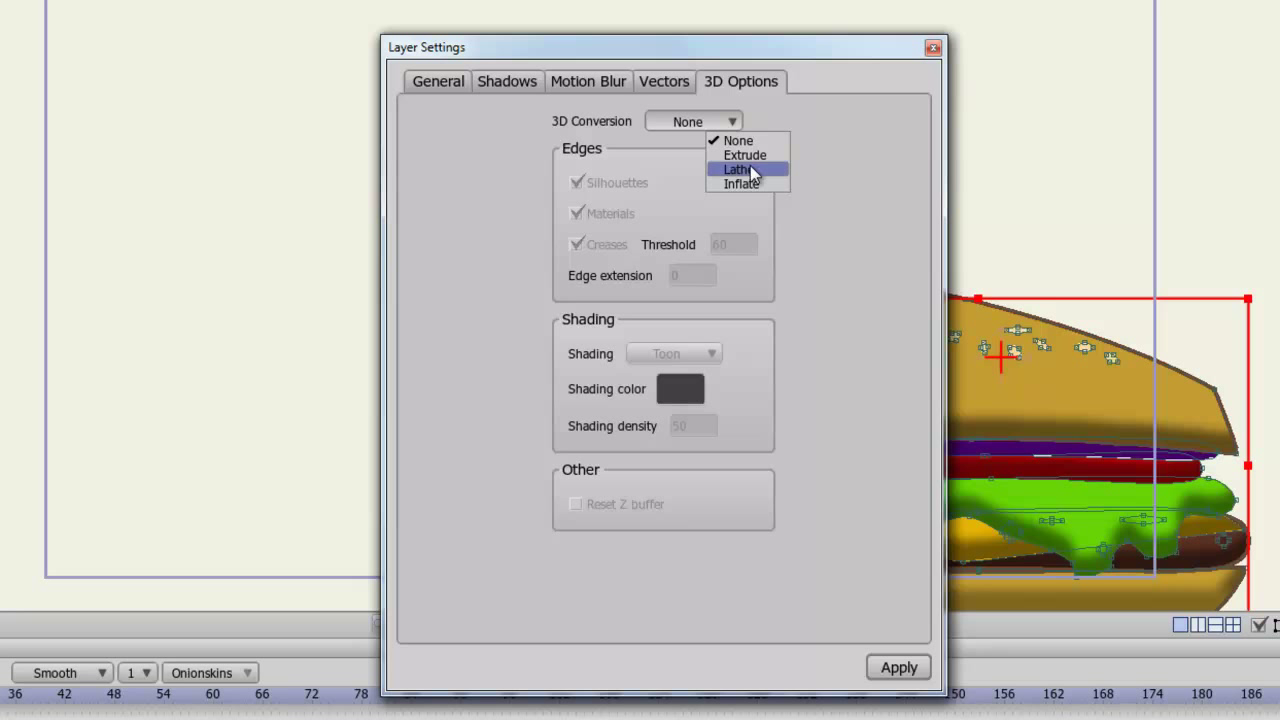
{"action": "left_click", "coordinate": [754, 155]}
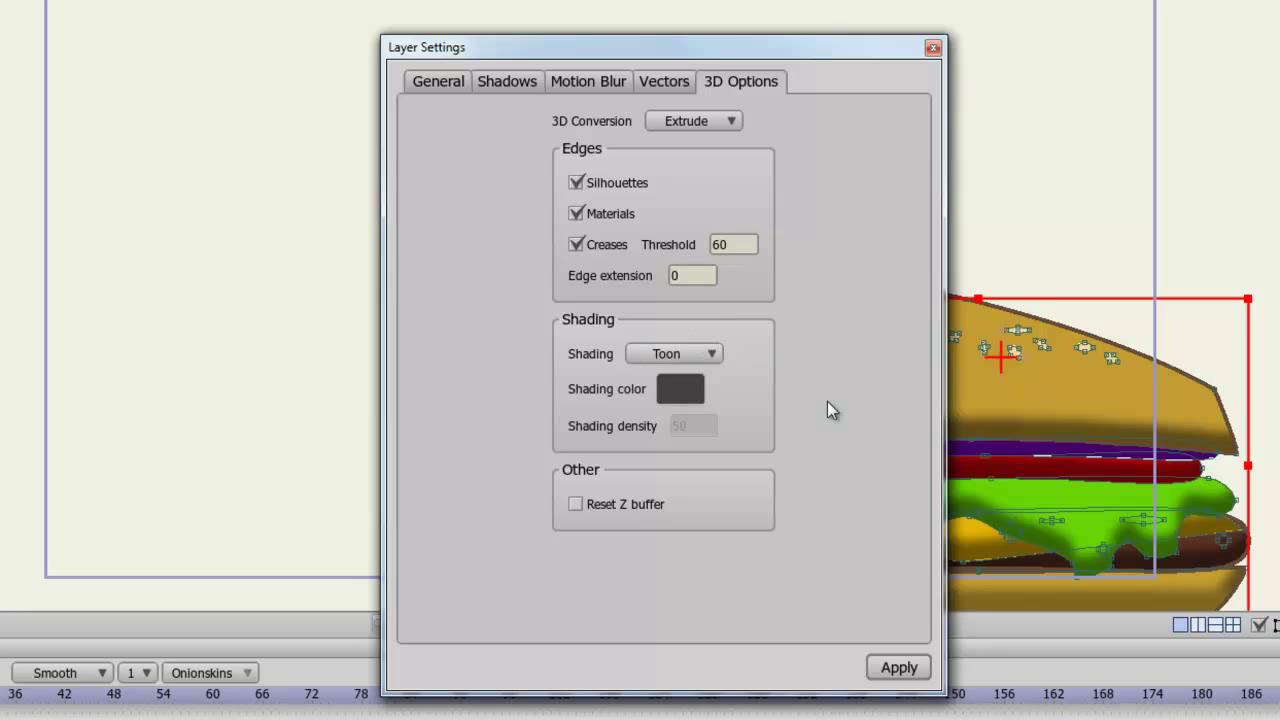
{"action": "left_click", "coordinate": [891, 663]}
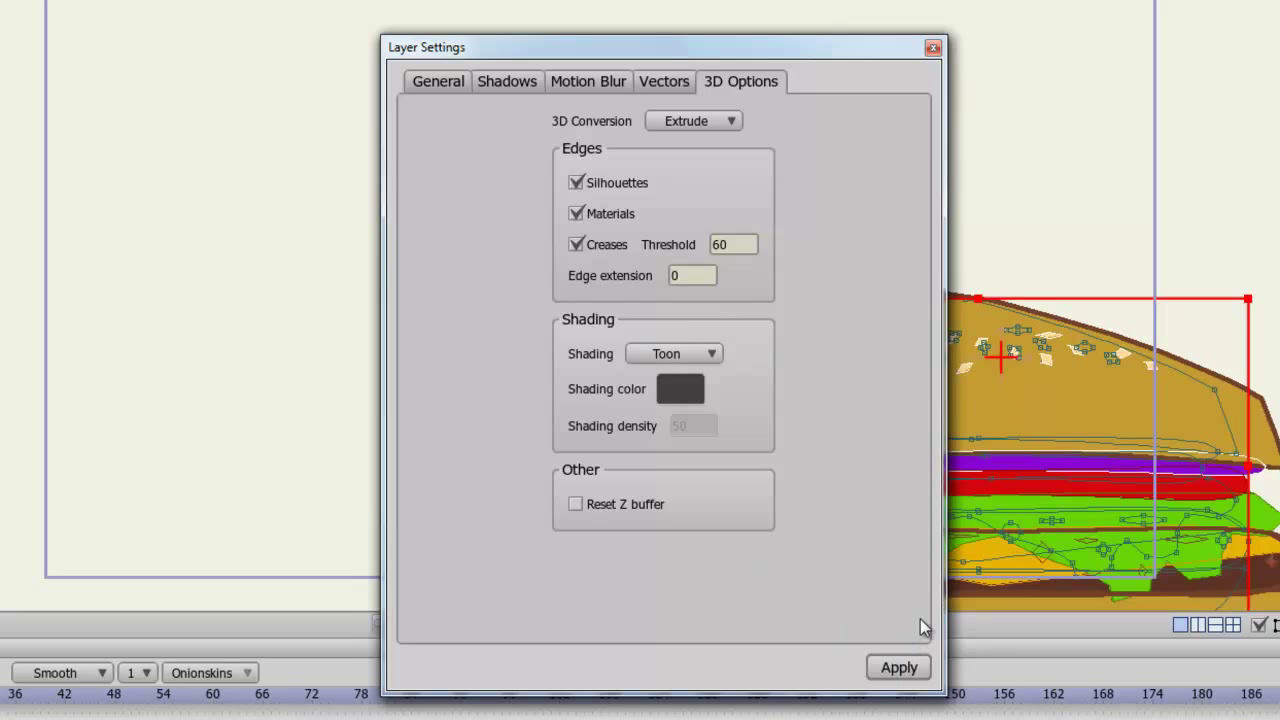
{"action": "left_click", "coordinate": [933, 48]}
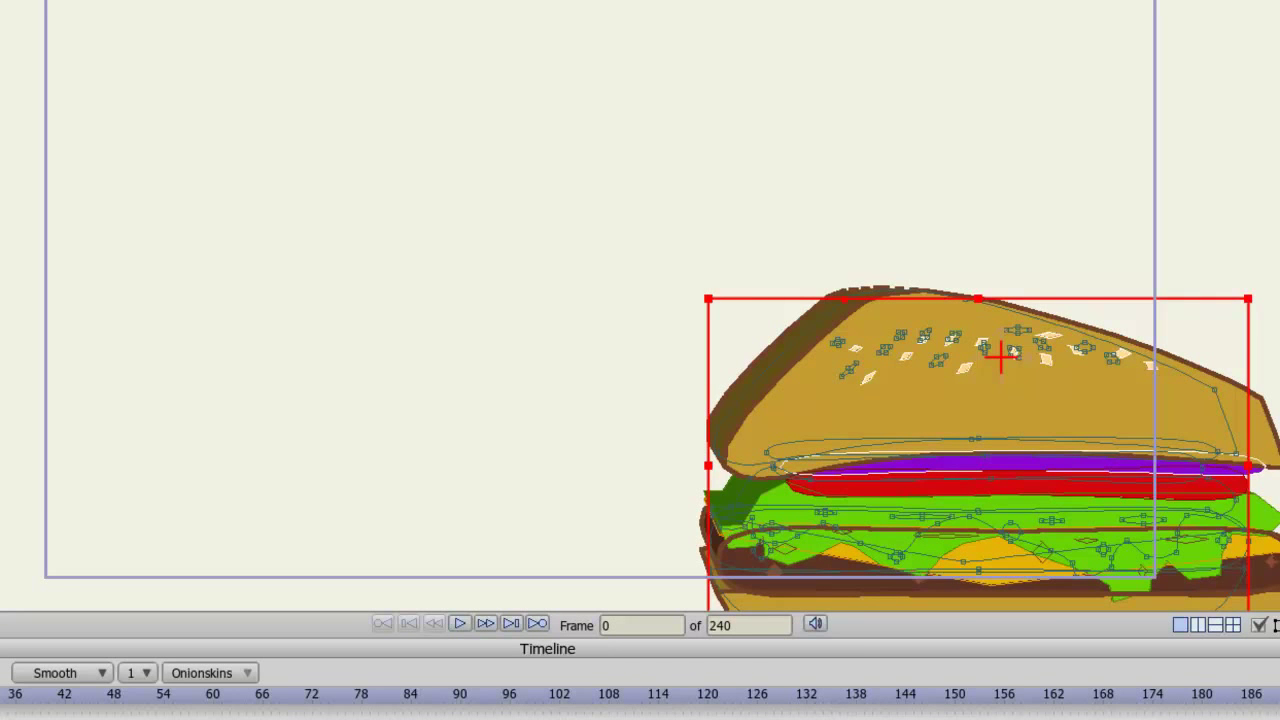
{"action": "left_click_drag", "start_coordinate": [631, 346], "coordinate": [0, 188]}
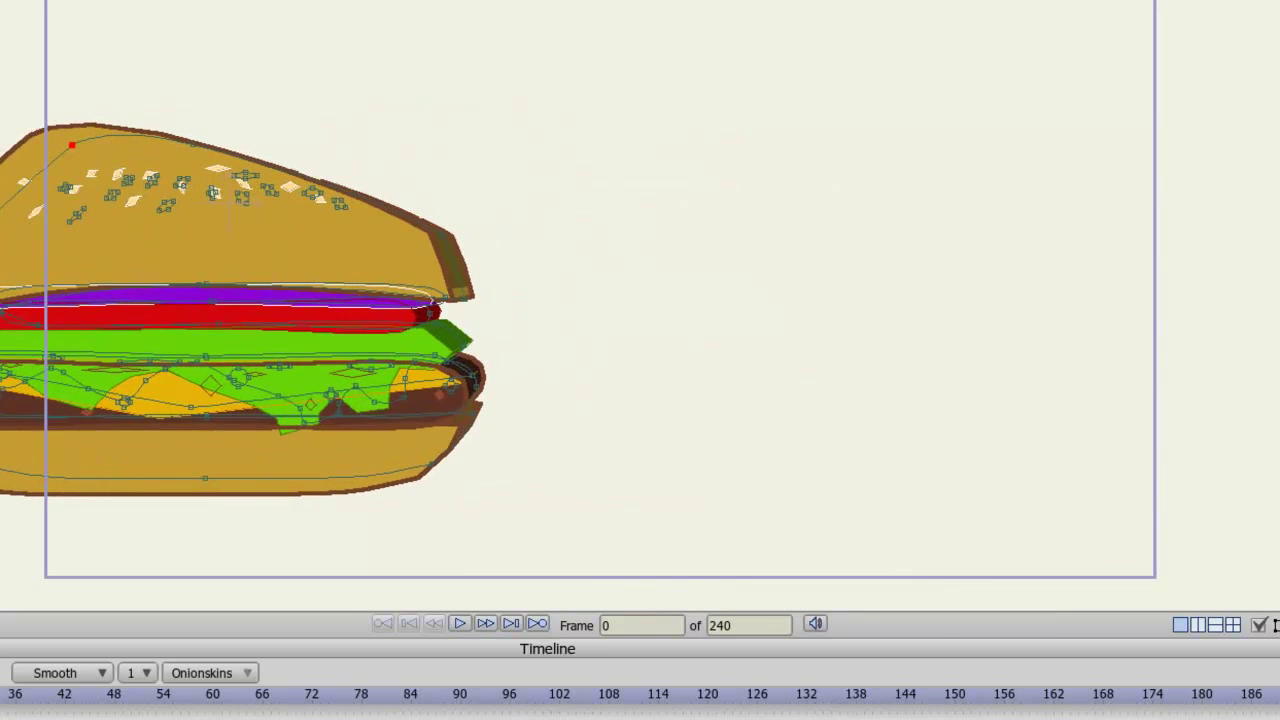
{"action": "key", "text": "ctrl+z"}
{"action": "key", "text": "ctrl+z"}
- Open the image layer's Layer Settings and show its Image tab
{"action": "double_click", "coordinate": [984, 311]}
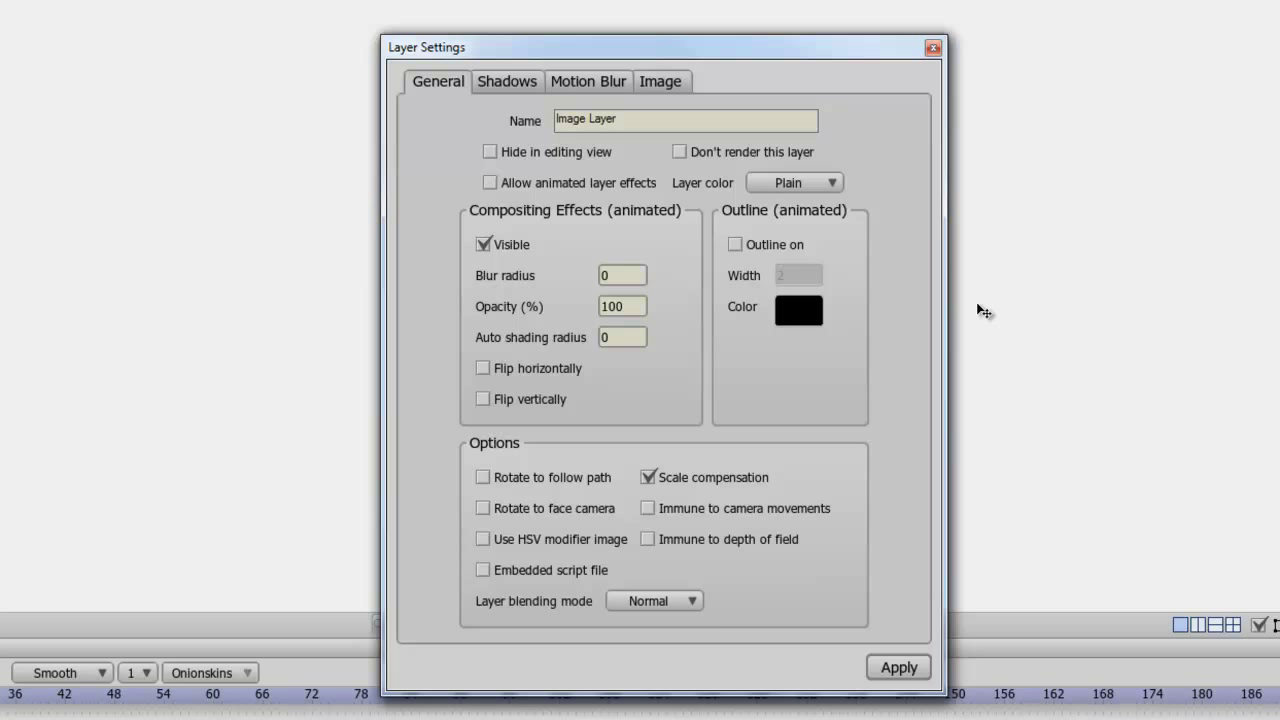
{"action": "left_click", "coordinate": [673, 84]}
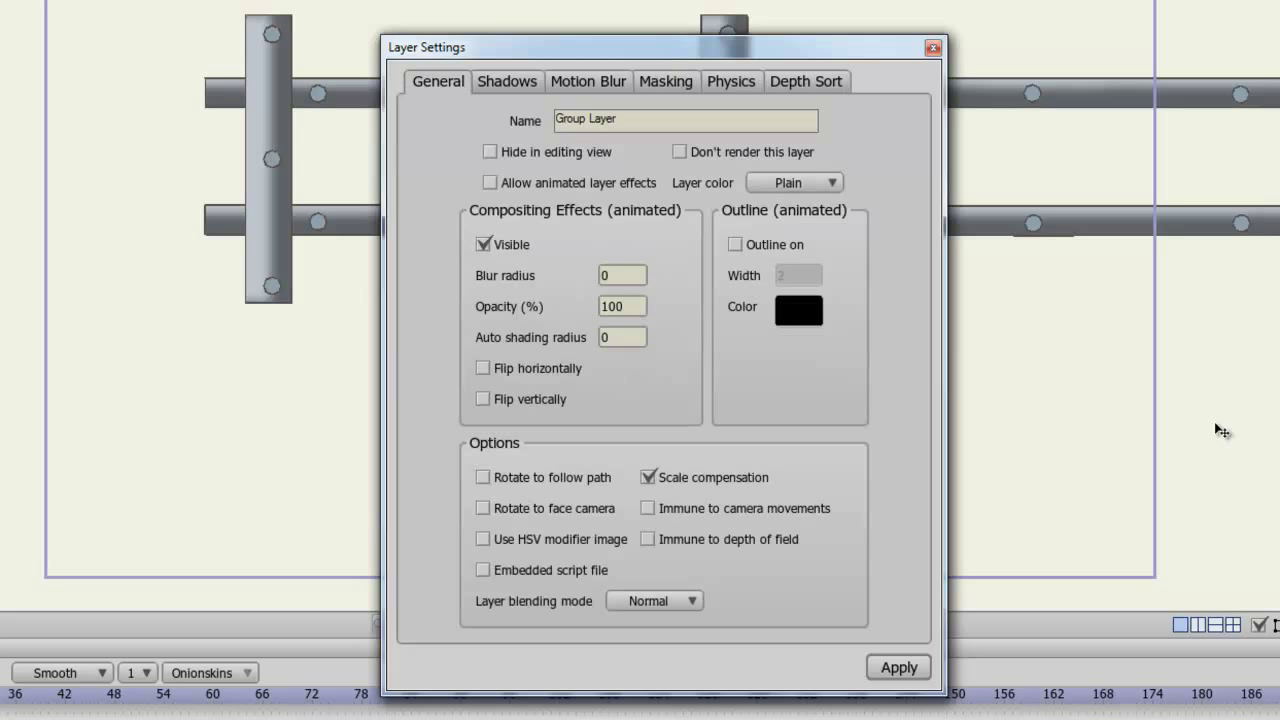
- Step through the group layer's Masking, Physics and Depth Sort tabs
{"action": "left_click", "coordinate": [674, 80]}
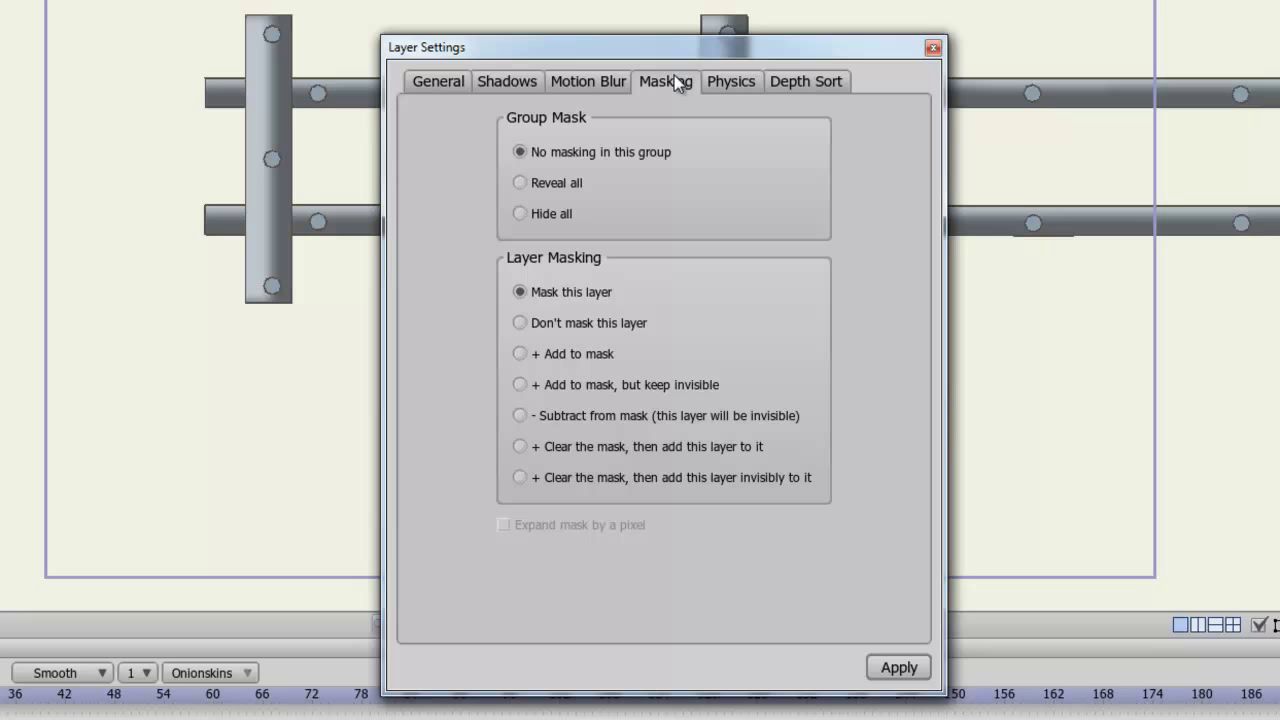
{"action": "left_click", "coordinate": [746, 82]}
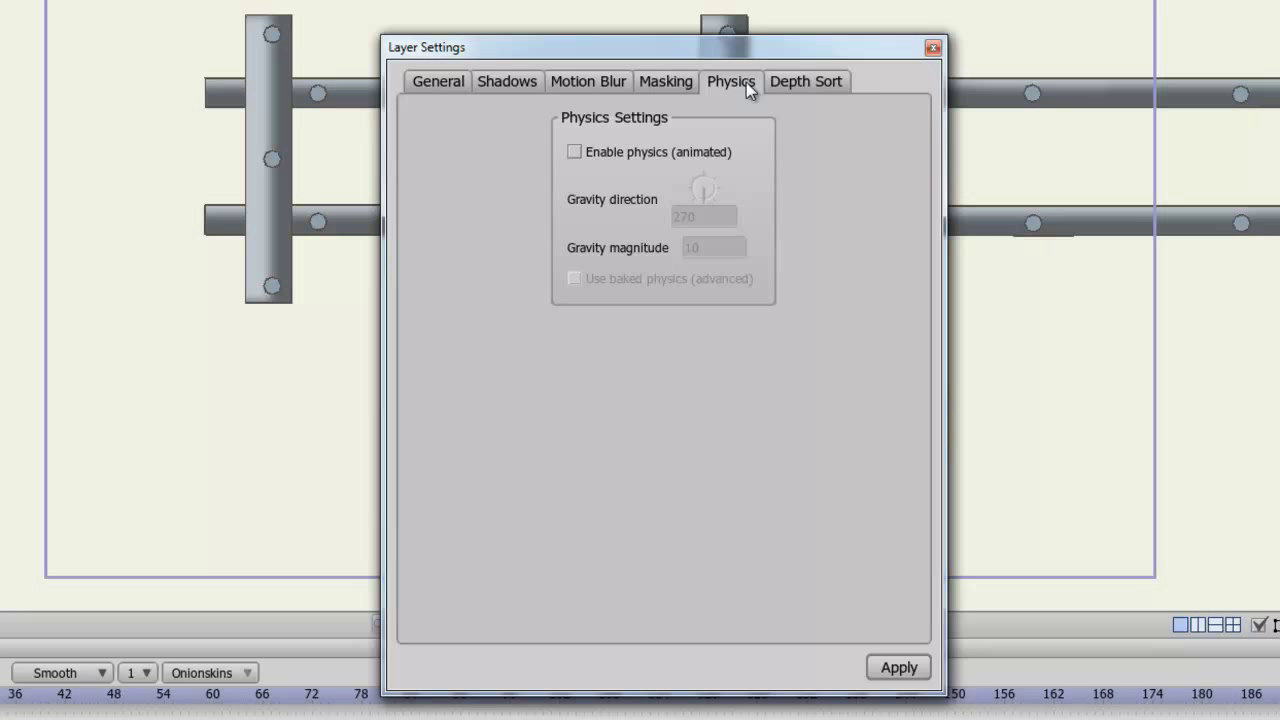
{"action": "left_click", "coordinate": [816, 86]}
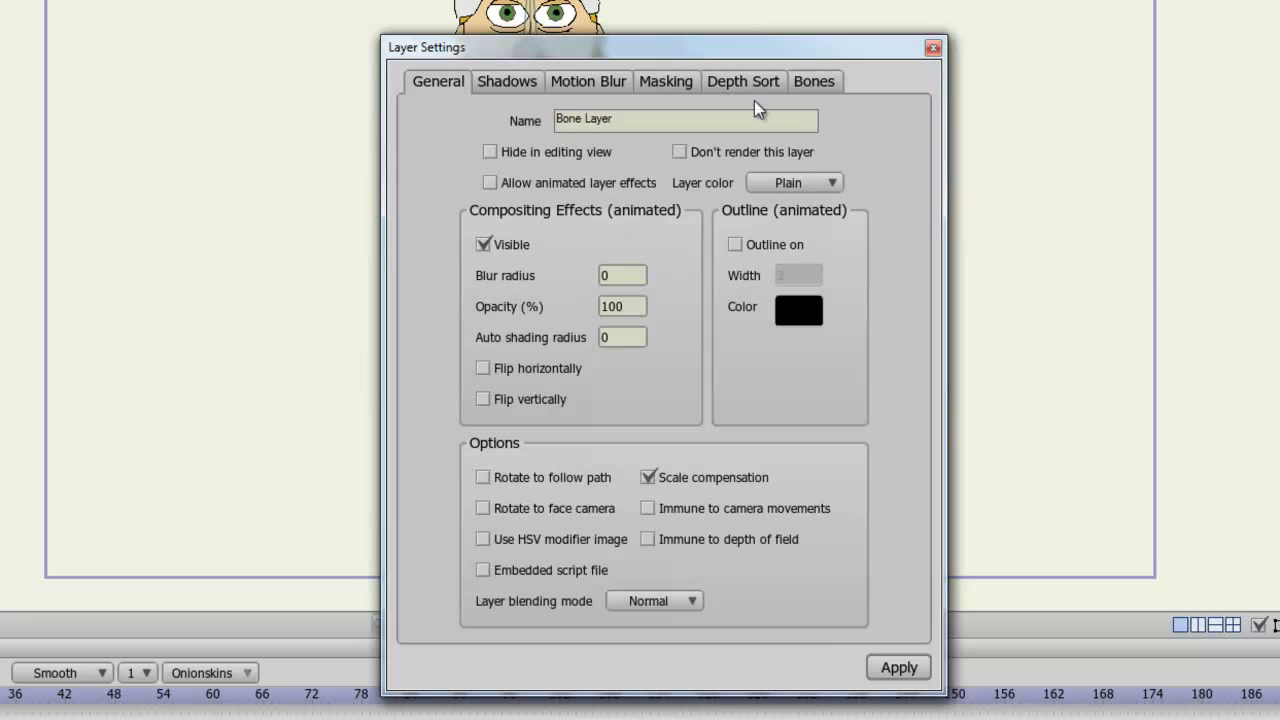
- Step through the bone layer's Masking, Depth Sort and Bones tabs
{"action": "left_click", "coordinate": [679, 84]}
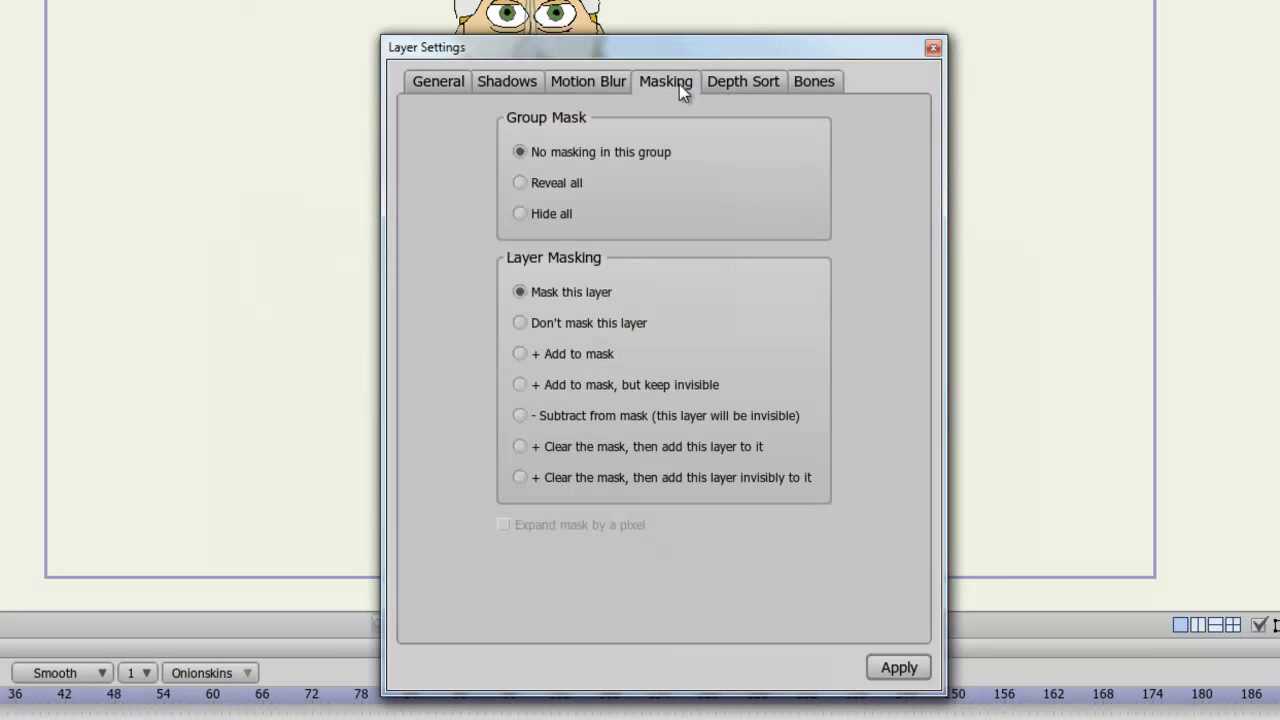
{"action": "left_click", "coordinate": [733, 90]}
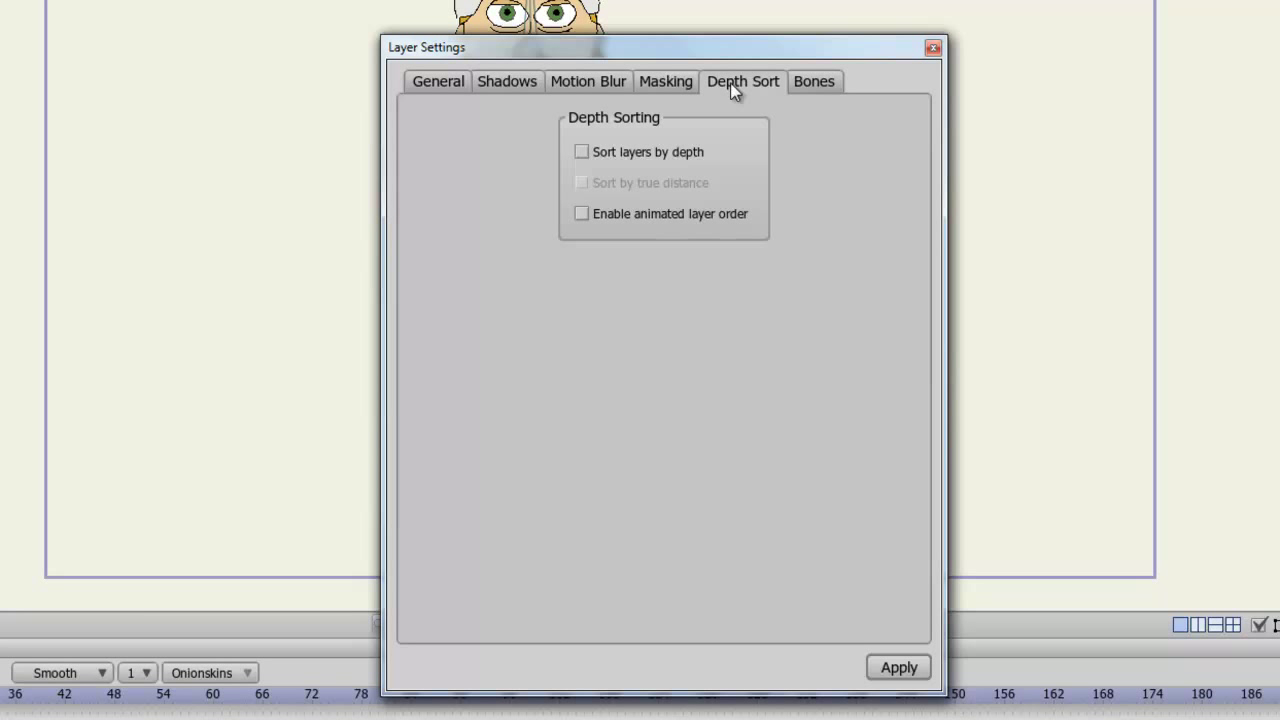
{"action": "left_click", "coordinate": [800, 87]}
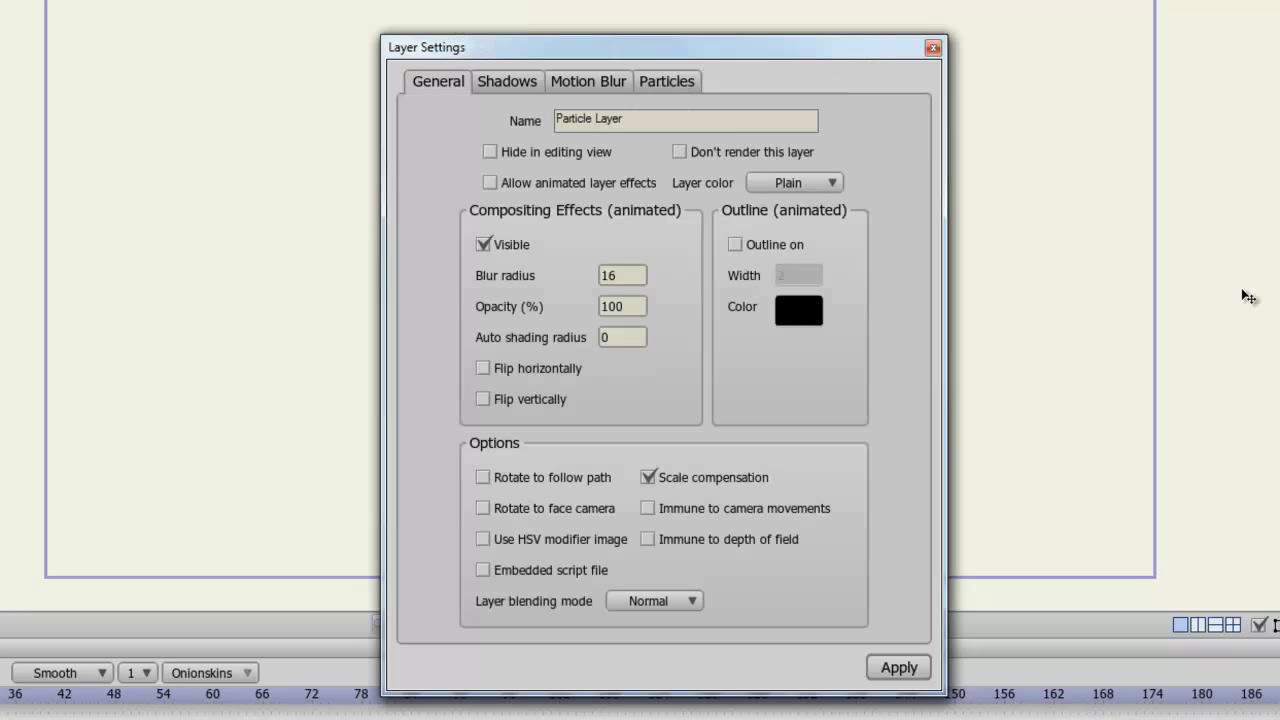
- Show the Particles tab in the particle layer's Layer Settings
{"action": "left_click", "coordinate": [689, 86]}
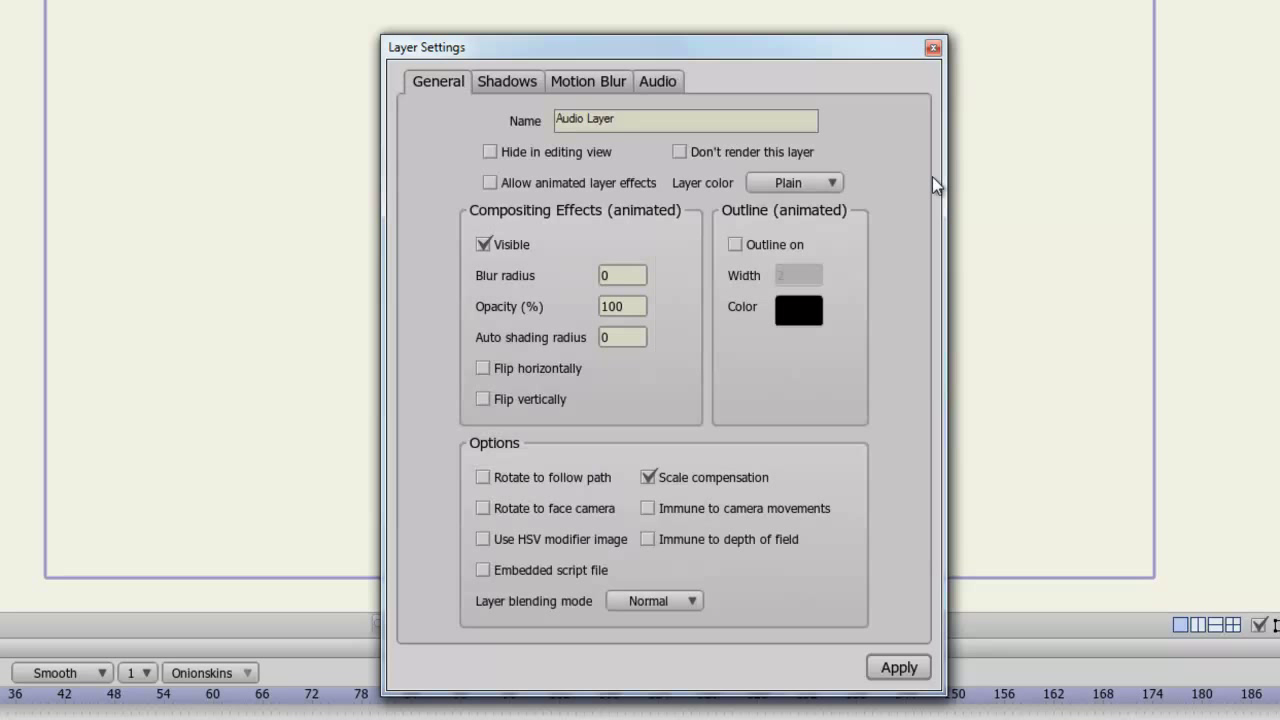
- Show the audio layer's Audio tab and place the cursor in the lip-sync text box
{"action": "left_click", "coordinate": [672, 79]}
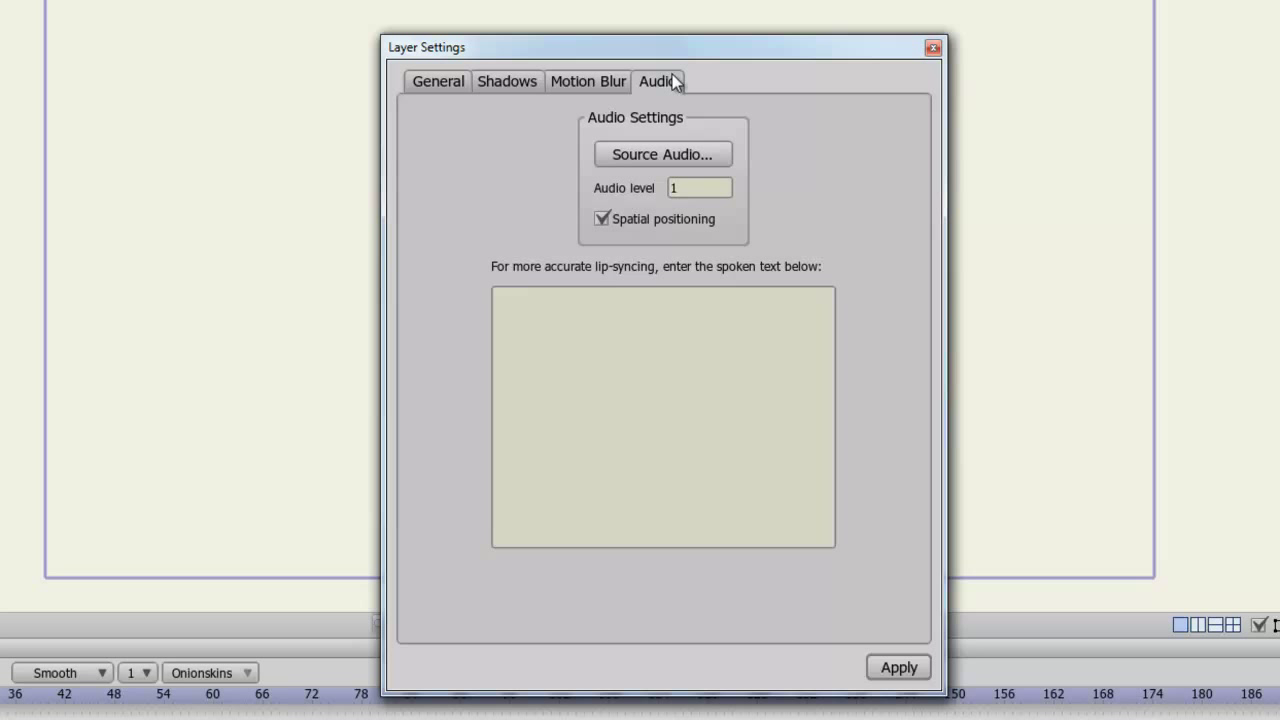
{"action": "left_click", "coordinate": [788, 397]}
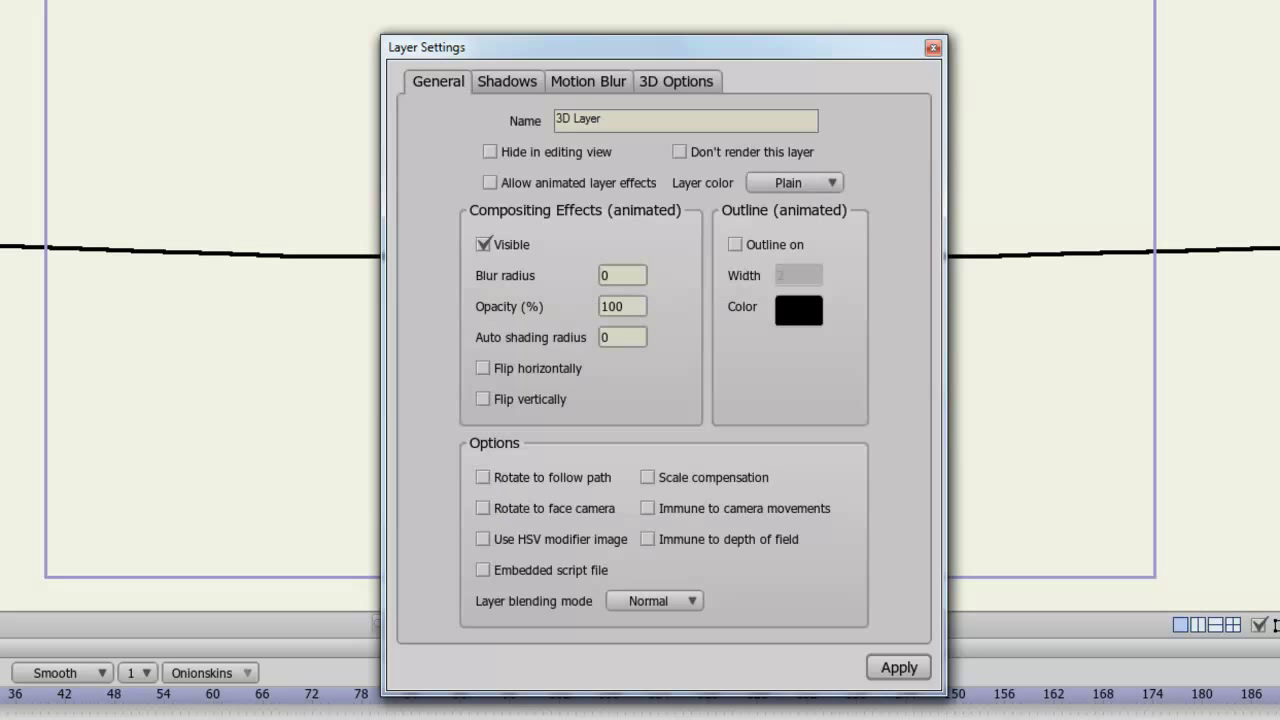
- Show the 3D Options tab in the 3D layer's Layer Settings
{"action": "left_click", "coordinate": [680, 84]}
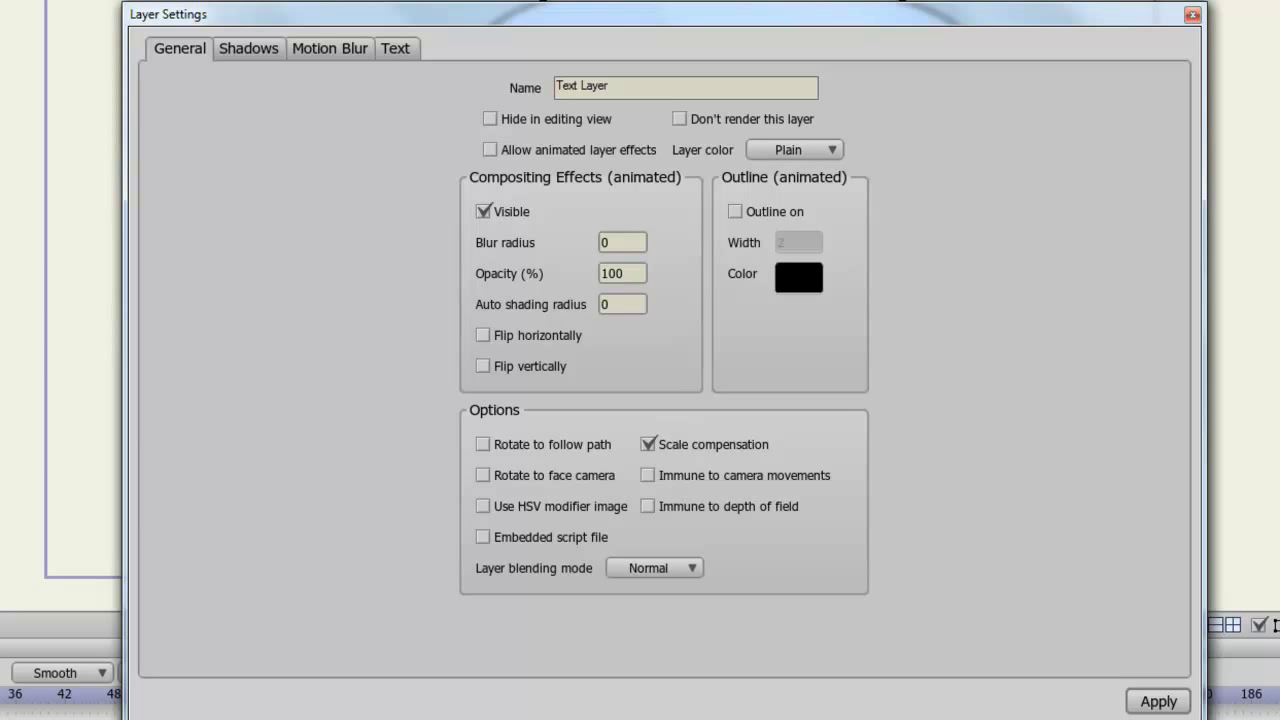
- Show the text layer's Text settings: 'Text Layer', 141% scale, Standard_01_Top_Bottom balloon
{"action": "left_click", "coordinate": [395, 49]}
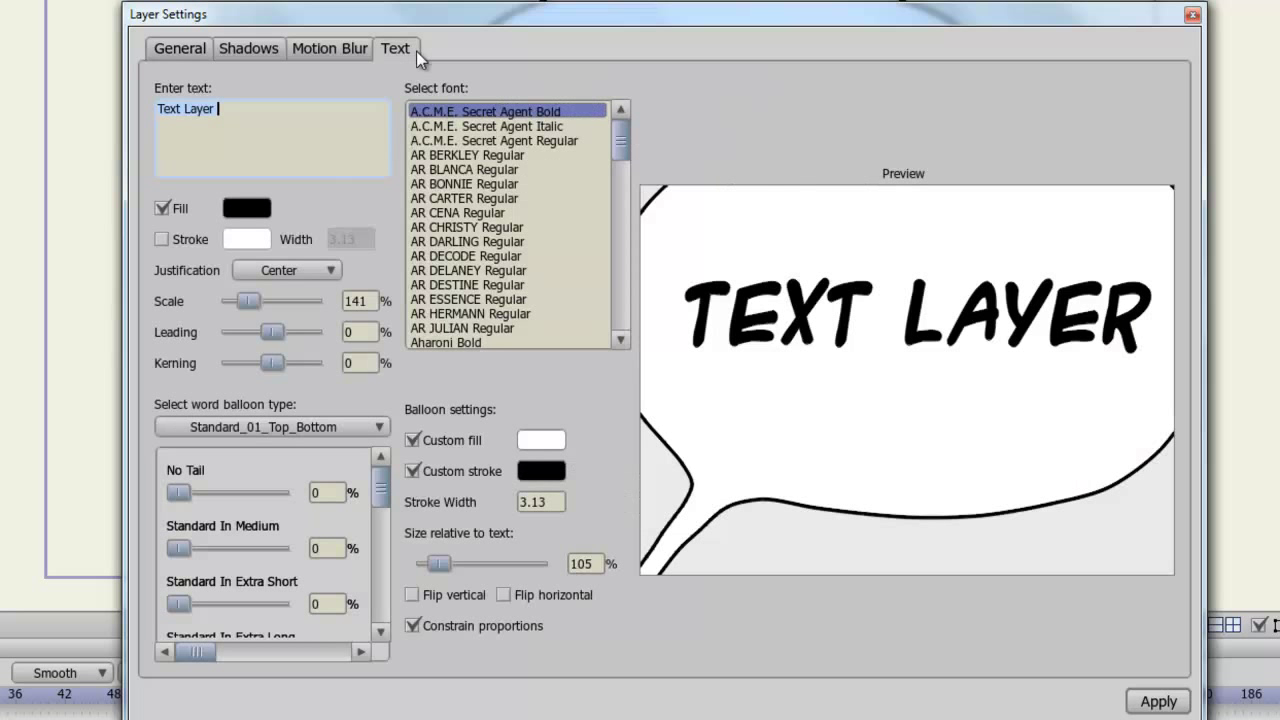